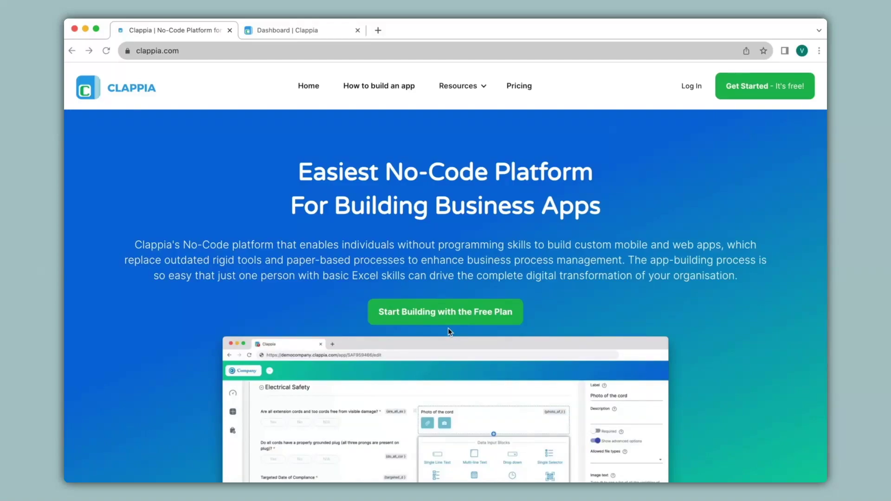
Step: From the dashboard, create a new blank app and retitle it 'Inventory MIS'
click(262, 30)
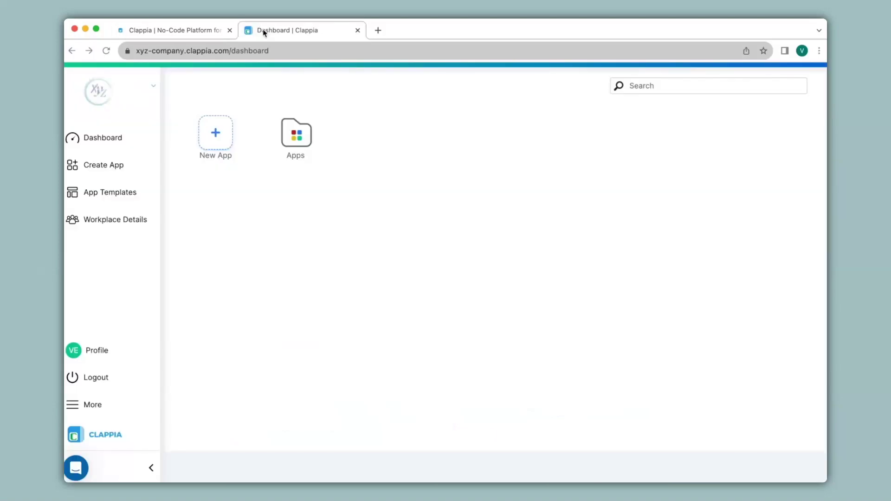
click(218, 135)
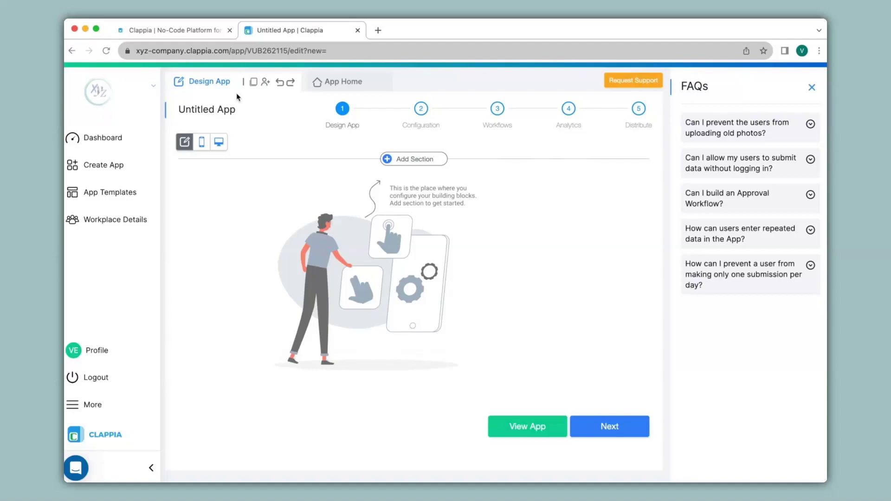
click(235, 110)
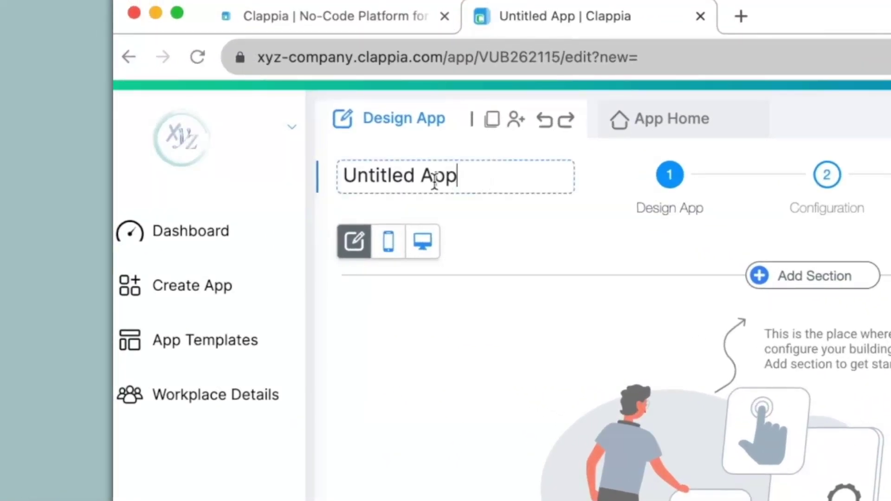
key(super+a)
text(Inventory MIS)
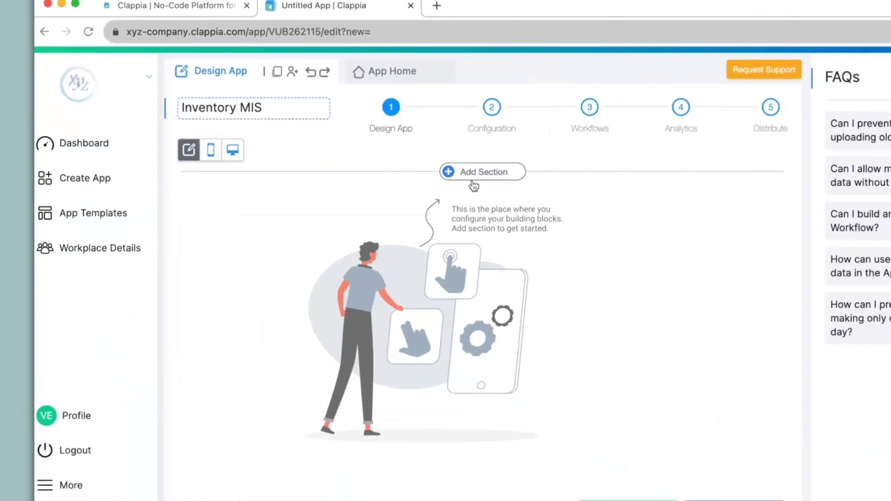
Step: Add a first section named 'SKU Master' to the app's form
click(488, 183)
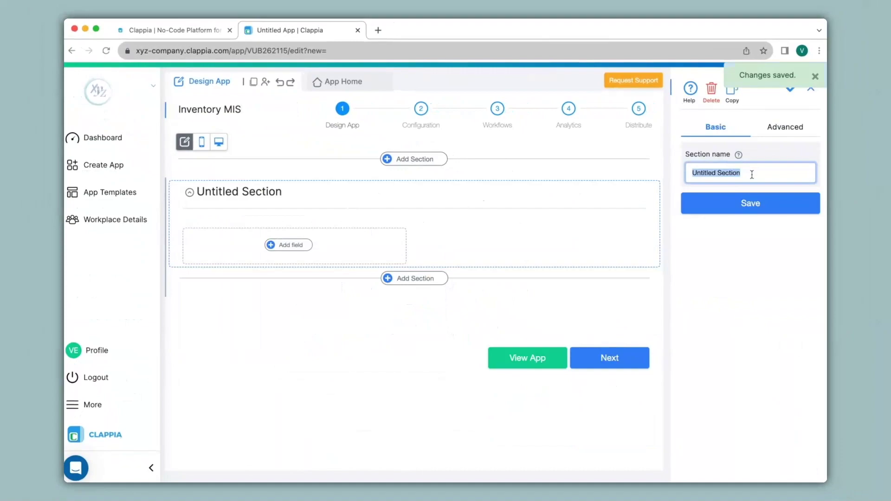
text(SKU Master)
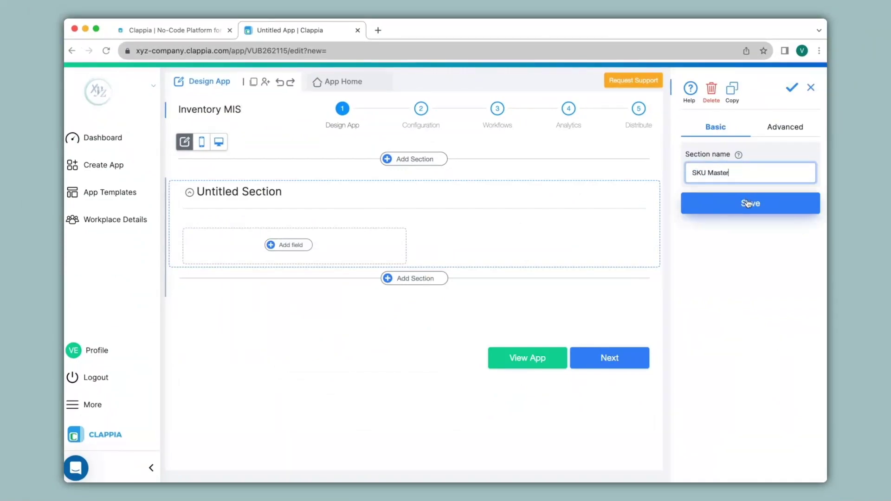
click(747, 204)
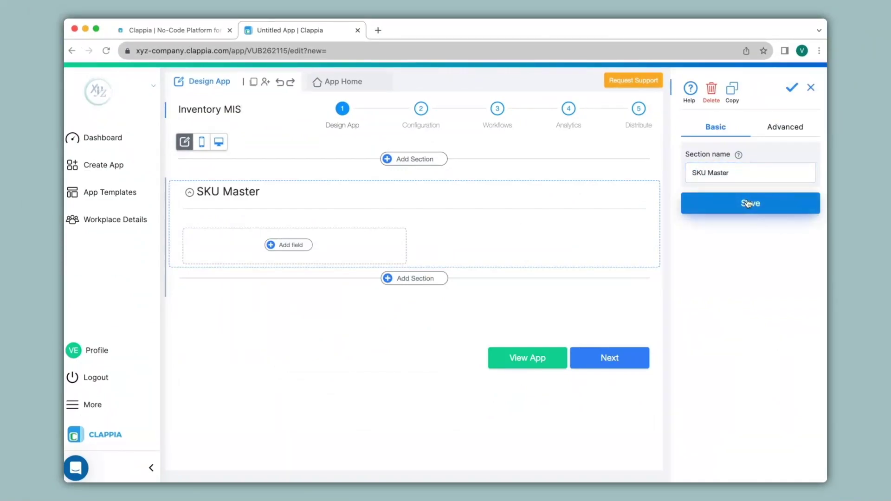
click(288, 246)
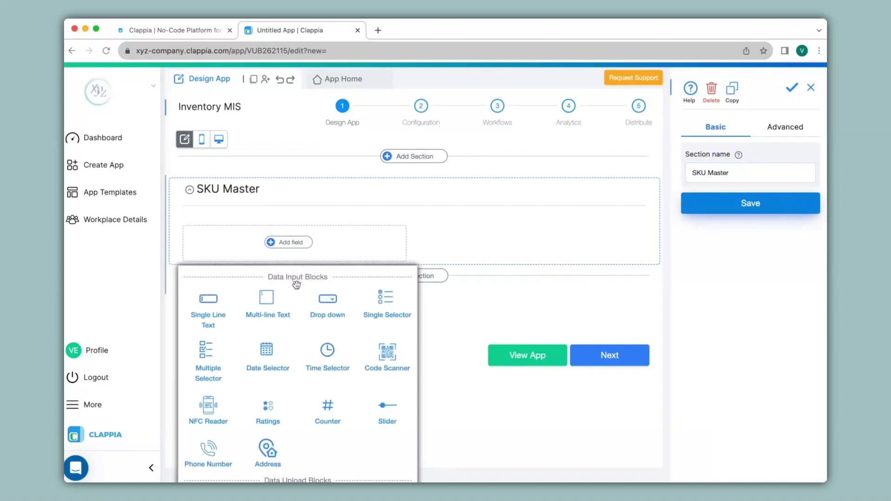
scroll(295, 284, down, 8)
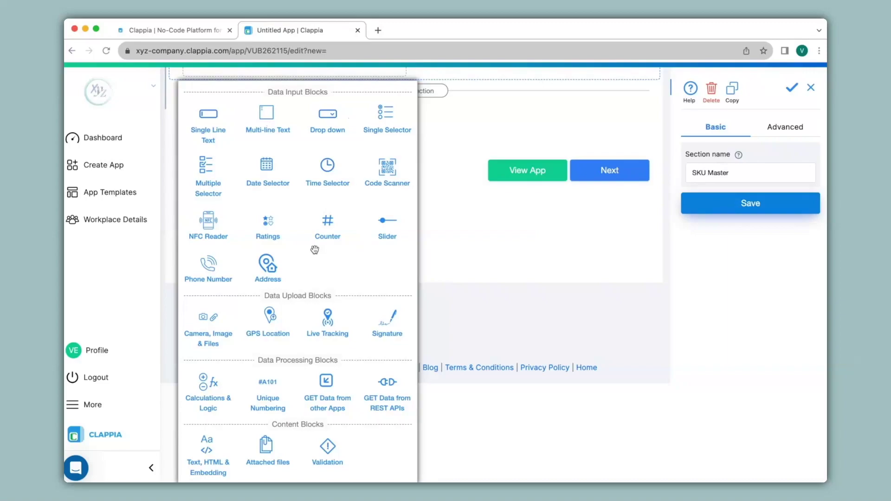
Step: Add single-line text fields 'Item Code' and 'Item Type' to SKU Master
click(204, 122)
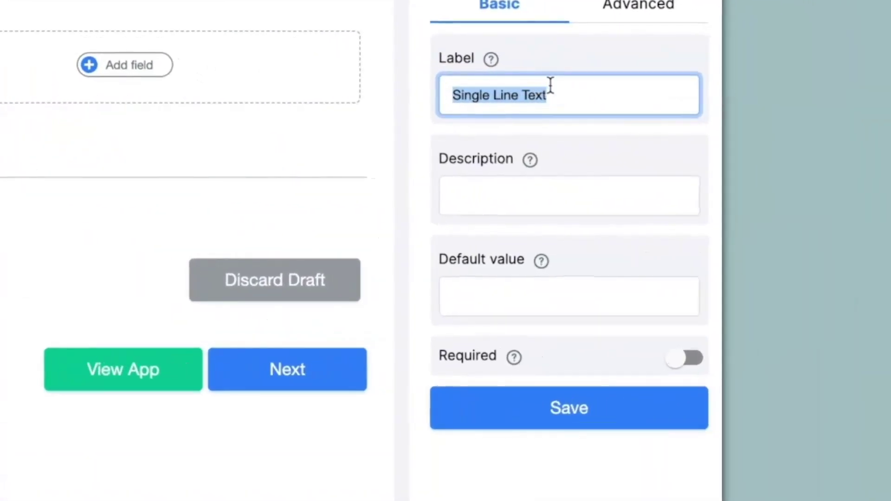
text(Item Code)
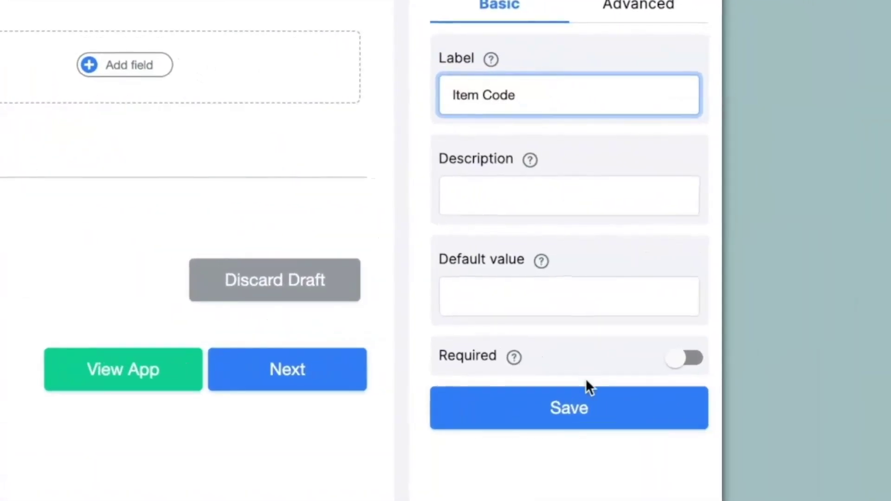
click(589, 399)
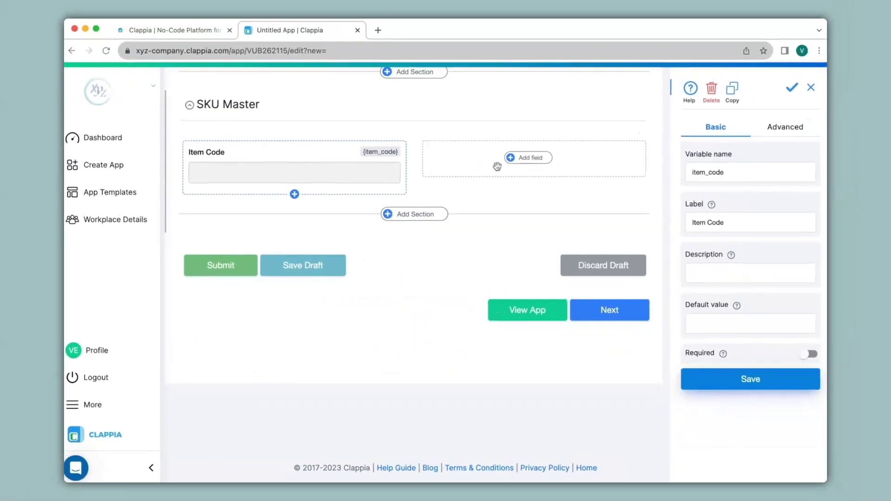
click(530, 160)
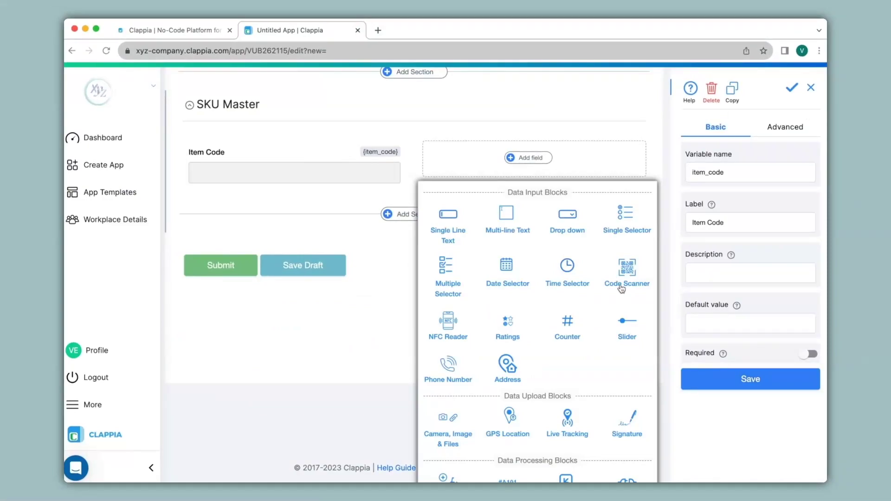
click(456, 228)
text(Item Type)
click(746, 326)
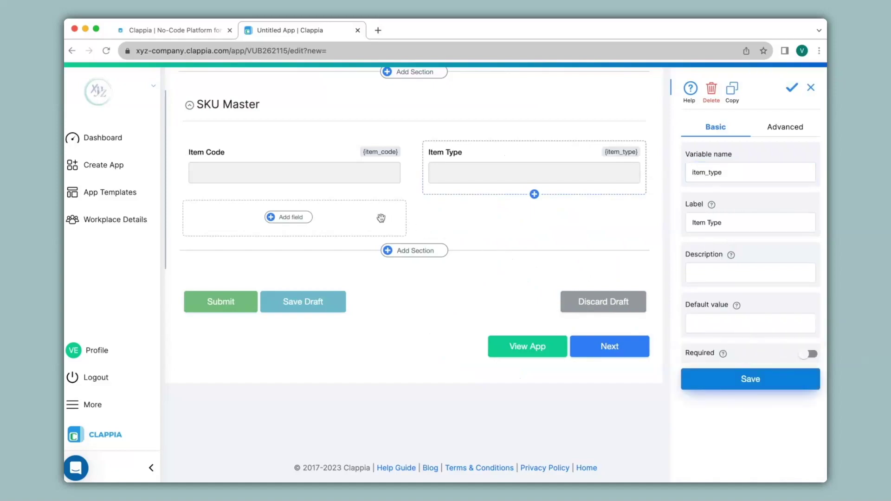
Step: Add single-line text fields 'Brand/Make', 'Price' and 'Current Stock'
click(301, 218)
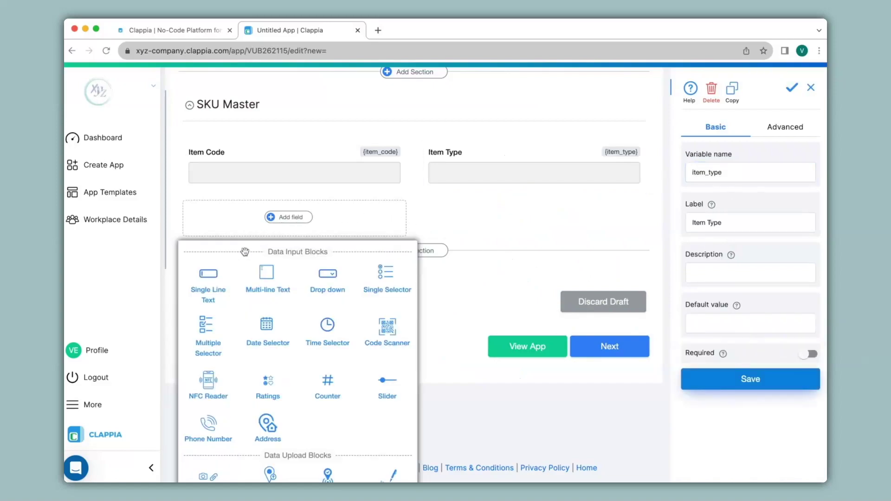
click(225, 279)
text(Brand/Make)
click(766, 329)
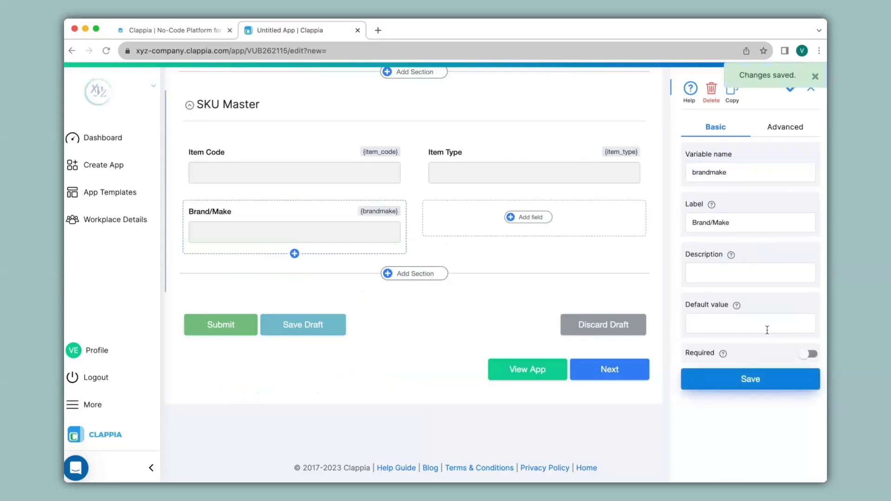
click(530, 217)
click(440, 286)
text(Price)
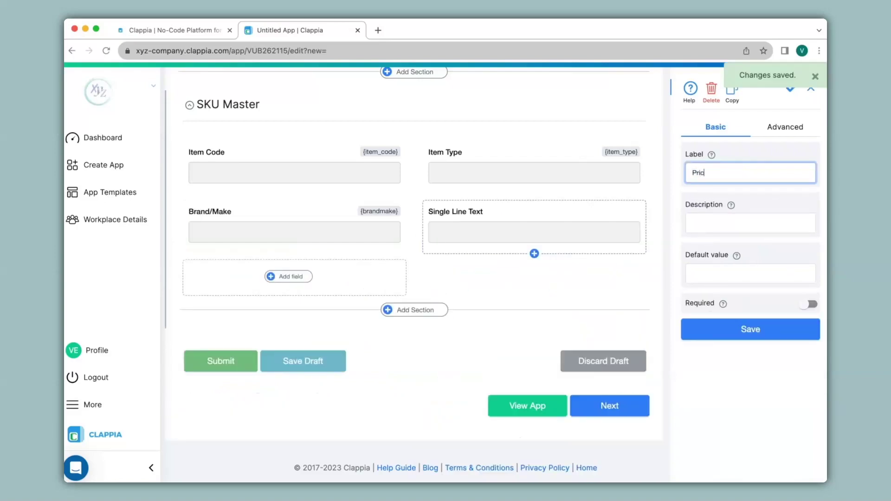
click(291, 278)
click(210, 339)
text(Current Stock)
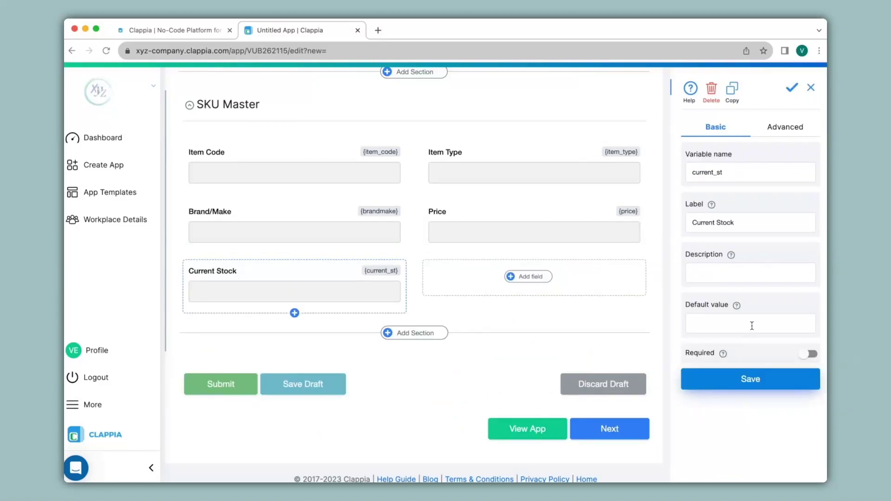
click(530, 277)
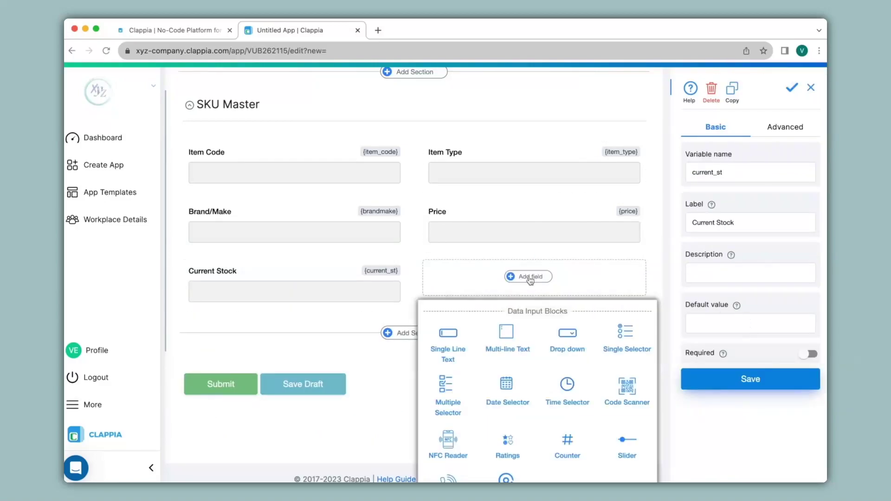
Step: Add a 'Unit' dropdown field with the options Kg, Grams and NA
click(567, 337)
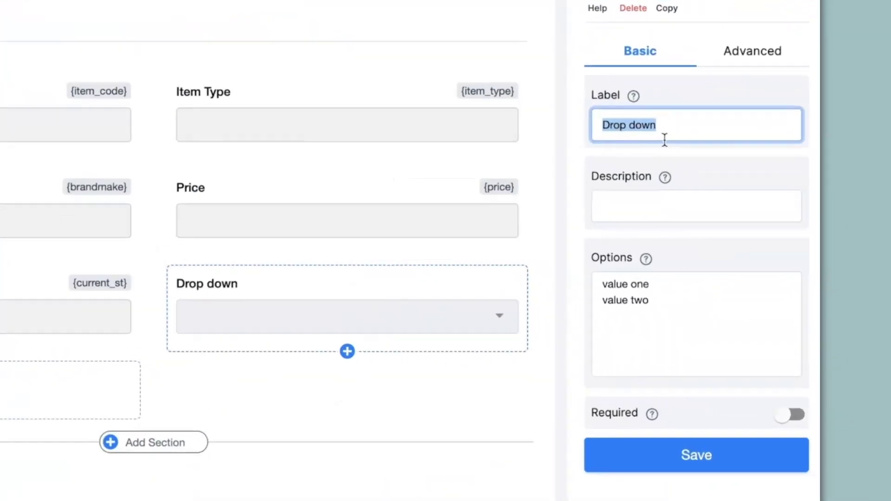
text(Unit)
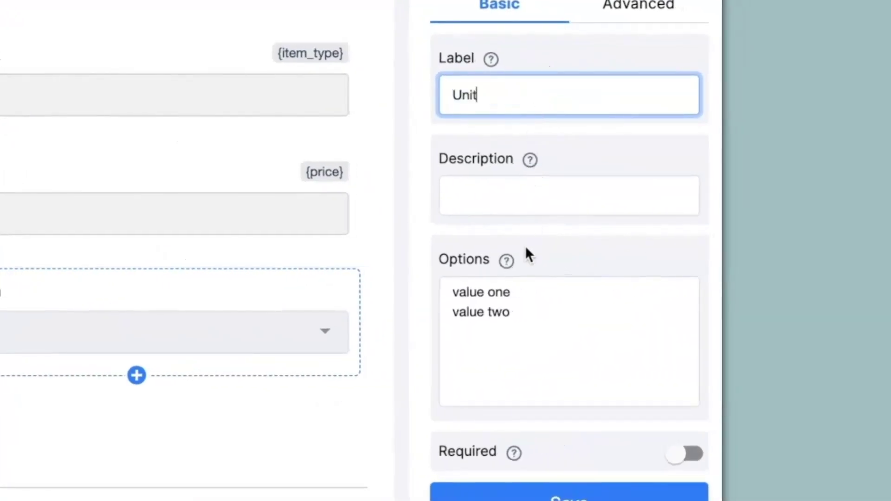
drag(539, 343, 455, 292)
text(Kg)
key(Return)
text(Grams)
key(Return)
text(NA)
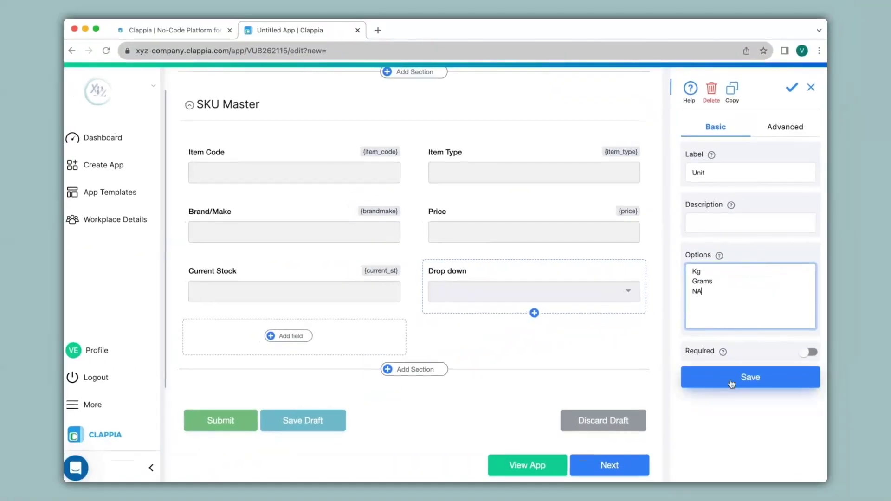
click(732, 384)
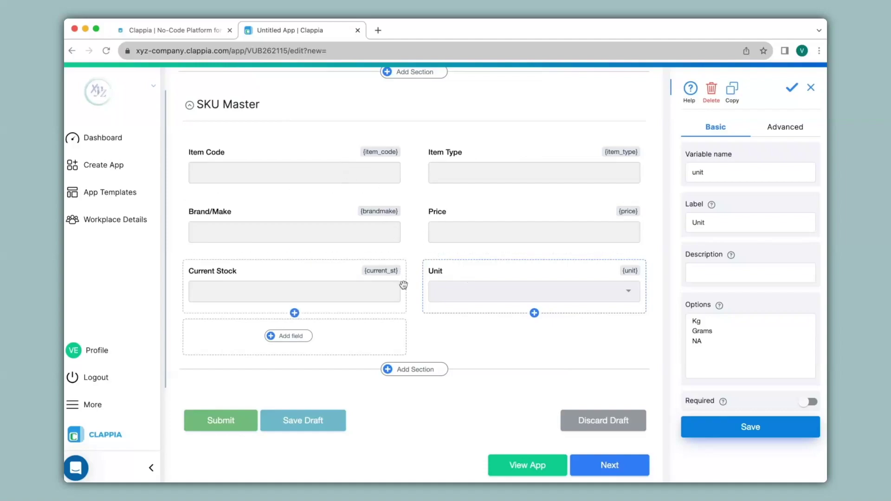
scroll(403, 285, up, 3)
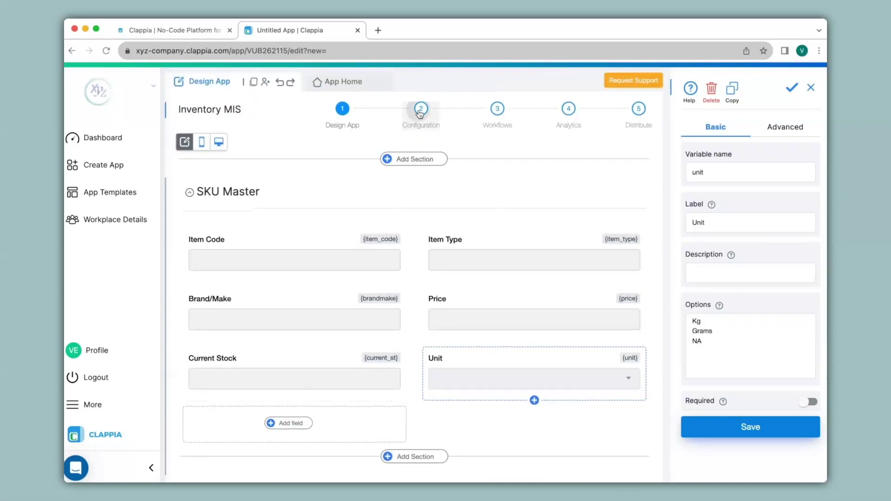
Step: Review the app's Print Settings and Status configuration, then move to Workflows
click(420, 111)
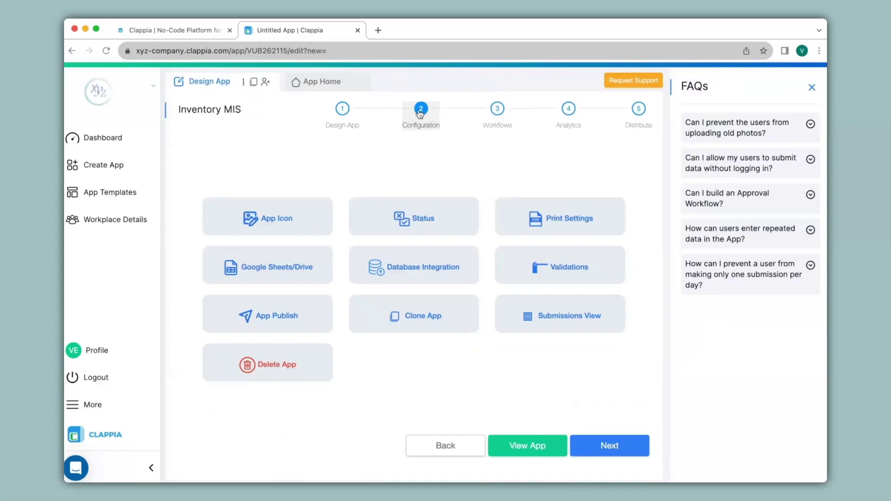
click(578, 225)
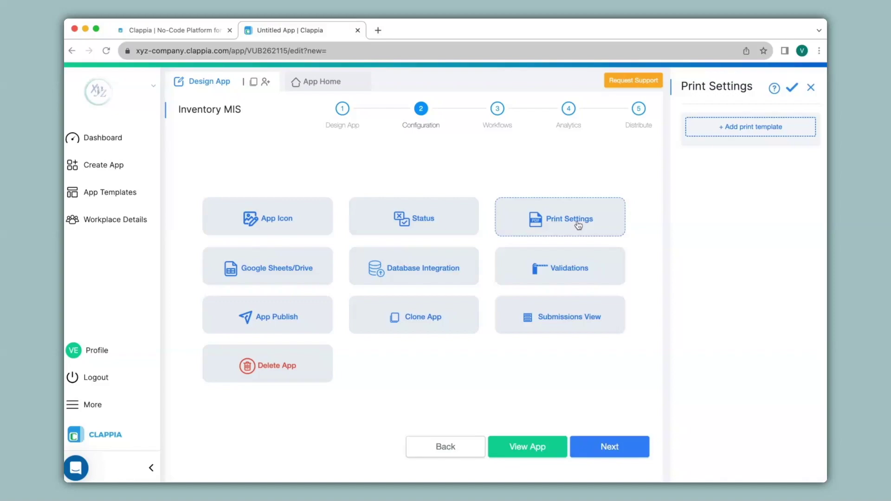
click(416, 214)
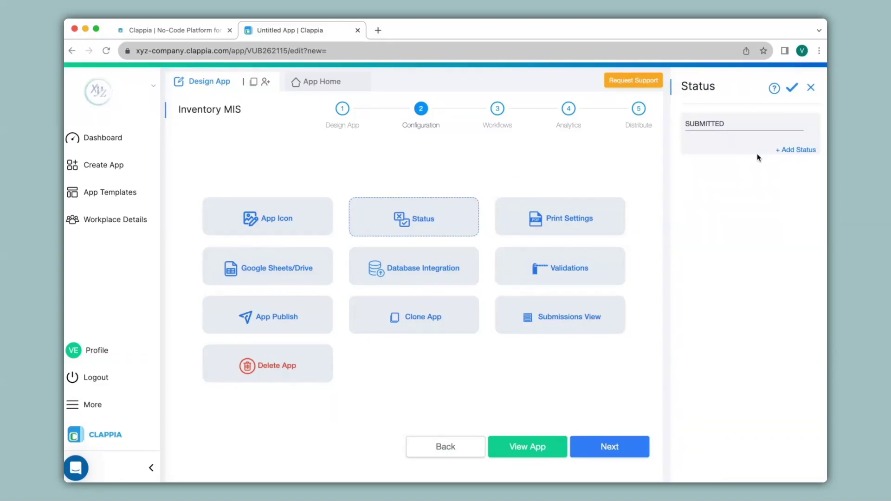
click(498, 110)
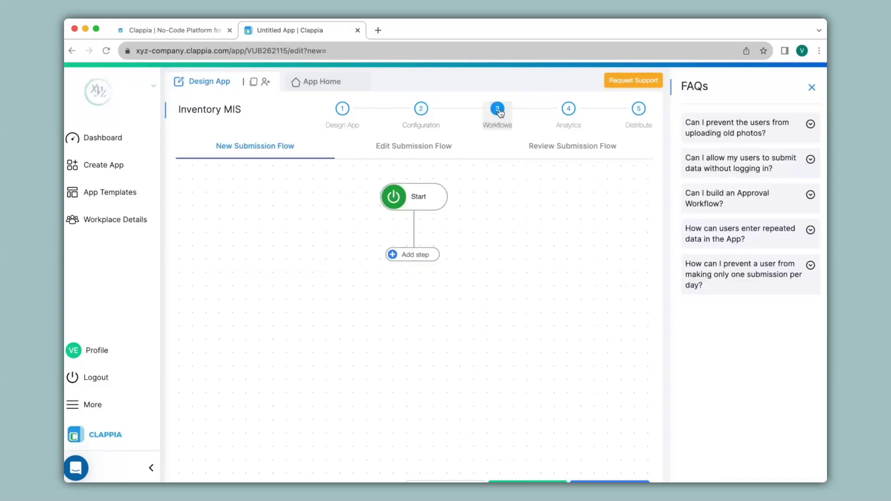
Step: Add an If condition step right after Start in the submission workflow
click(419, 256)
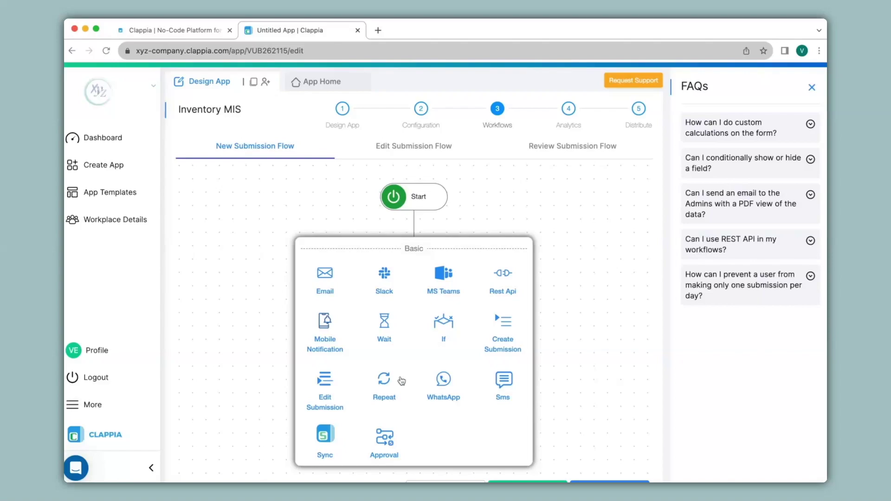
click(448, 330)
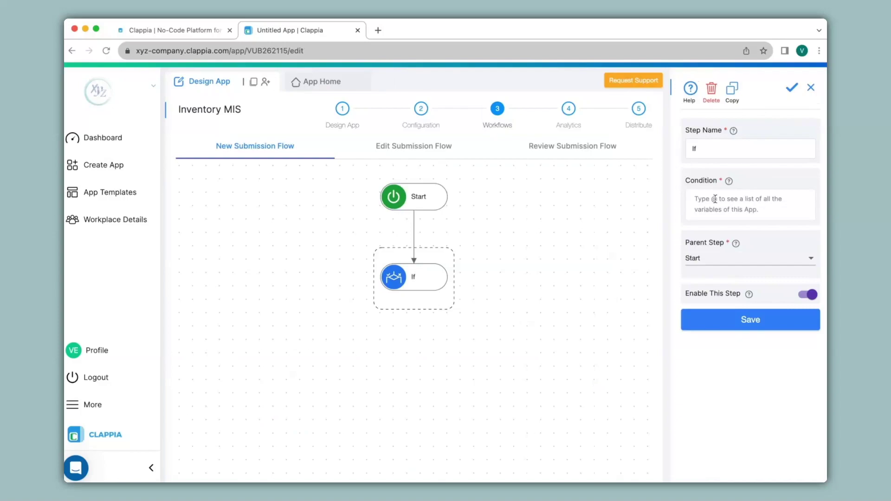
Step: Set the If step's condition to Current Stock < 10 and save it
click(715, 199)
text(@)
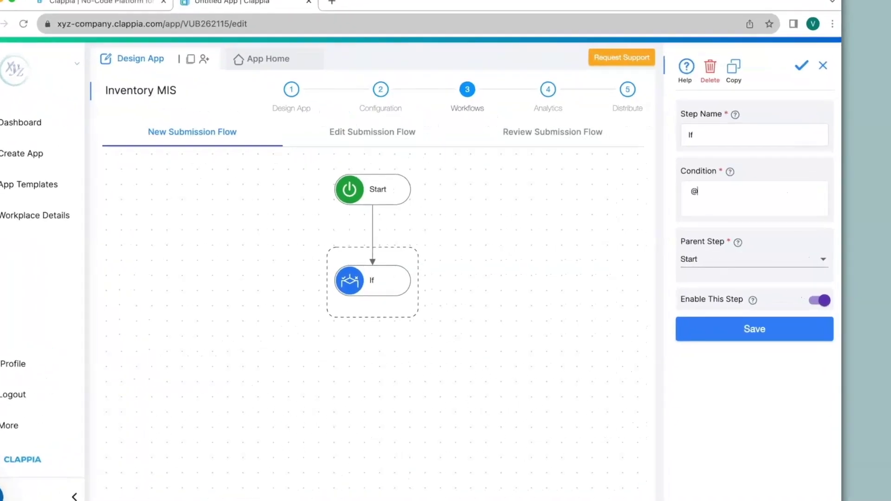
text(curren)
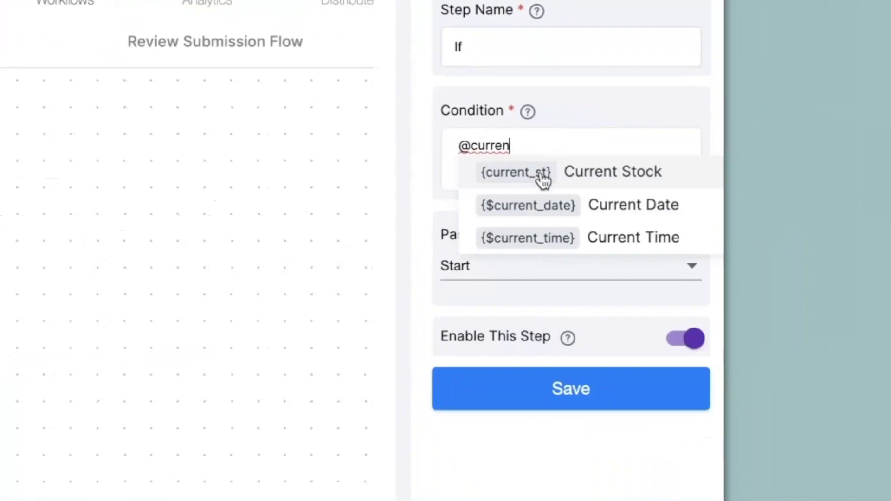
click(542, 180)
text(<10)
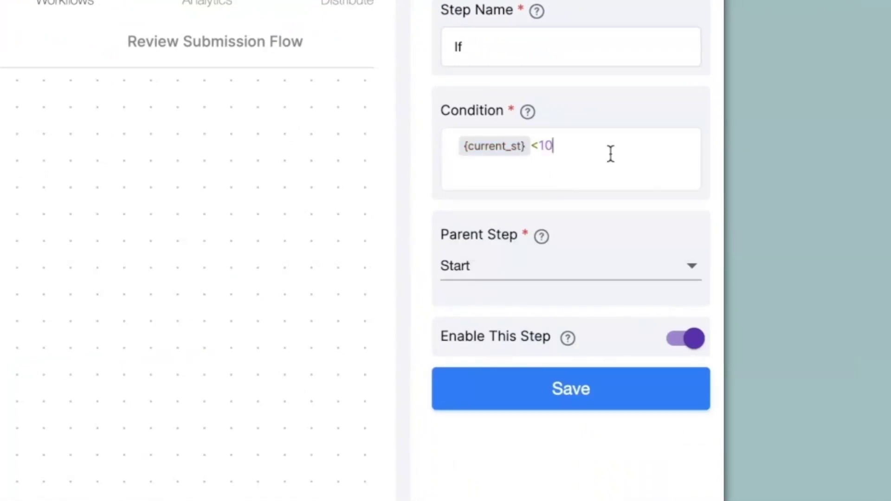
click(552, 401)
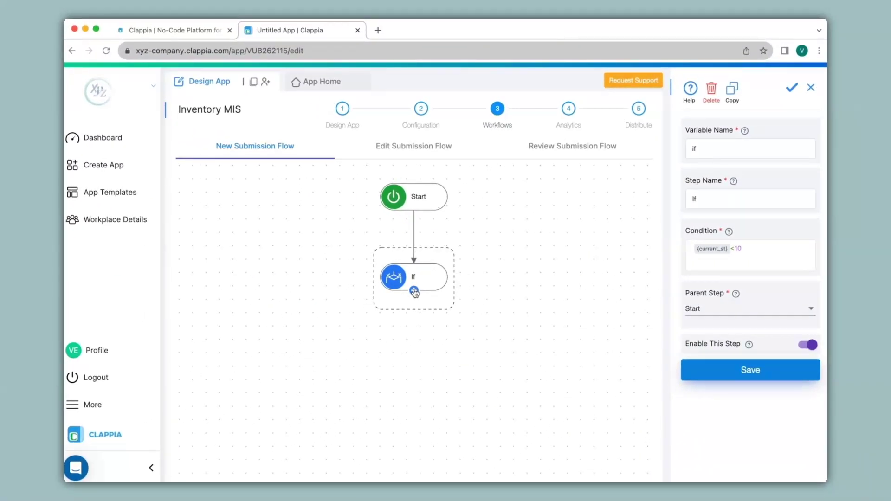
click(414, 291)
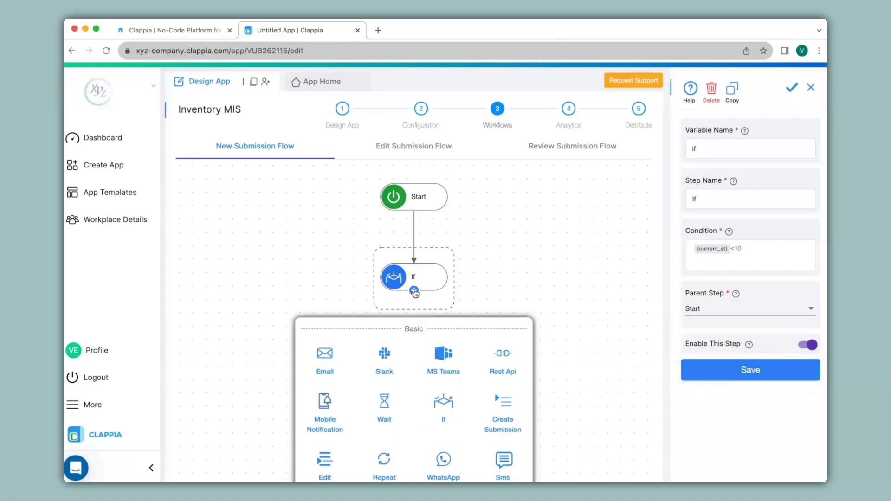
Step: Add an Email step sent to the recipient's e-mail address with subject 'Stock Levels'
click(327, 357)
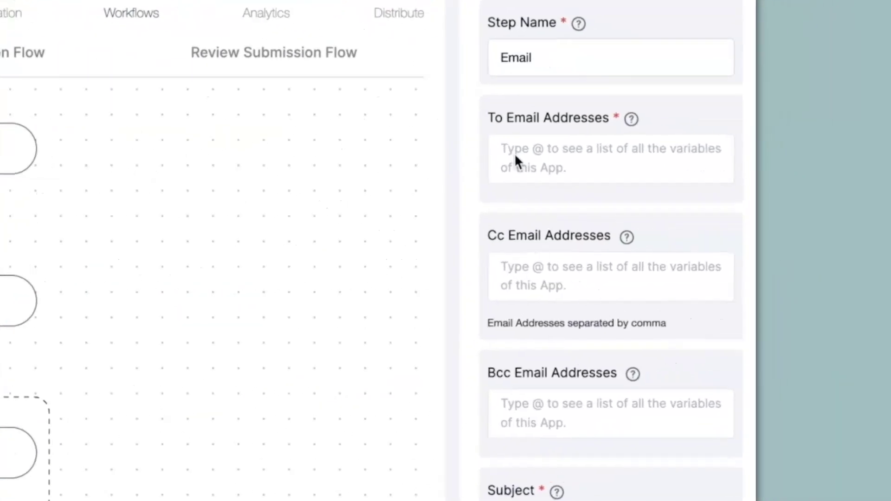
click(515, 154)
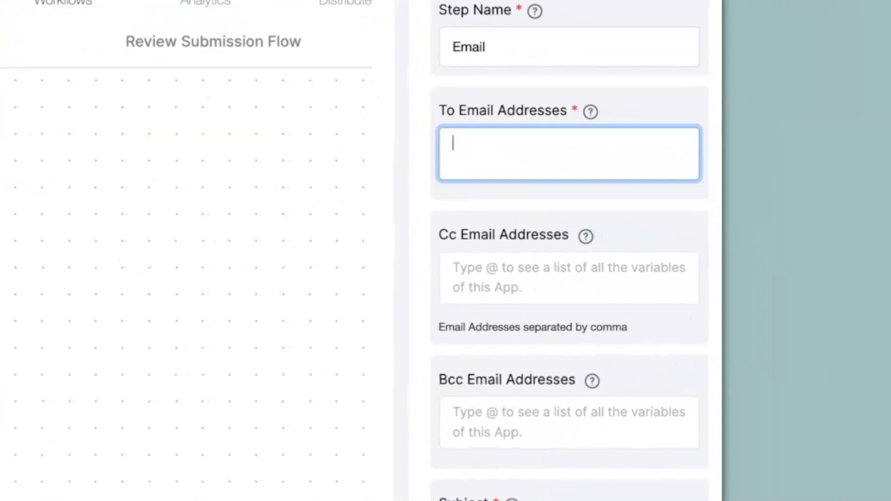
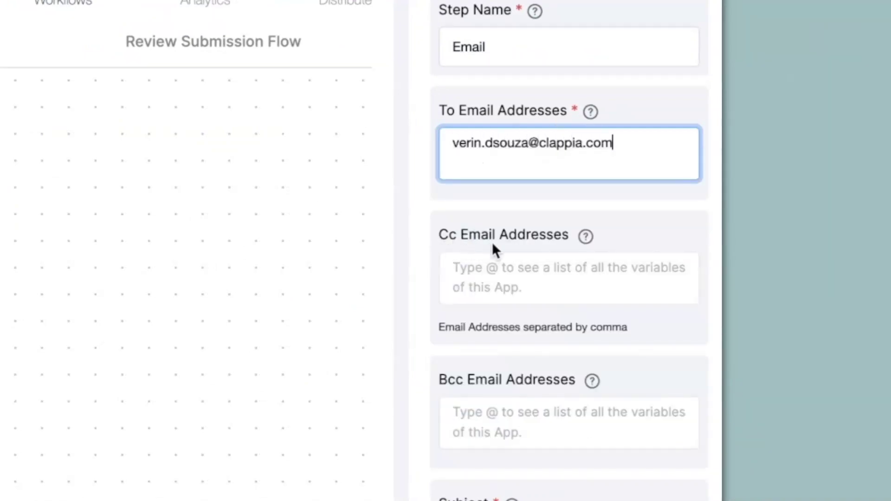
scroll(493, 246, down, 8)
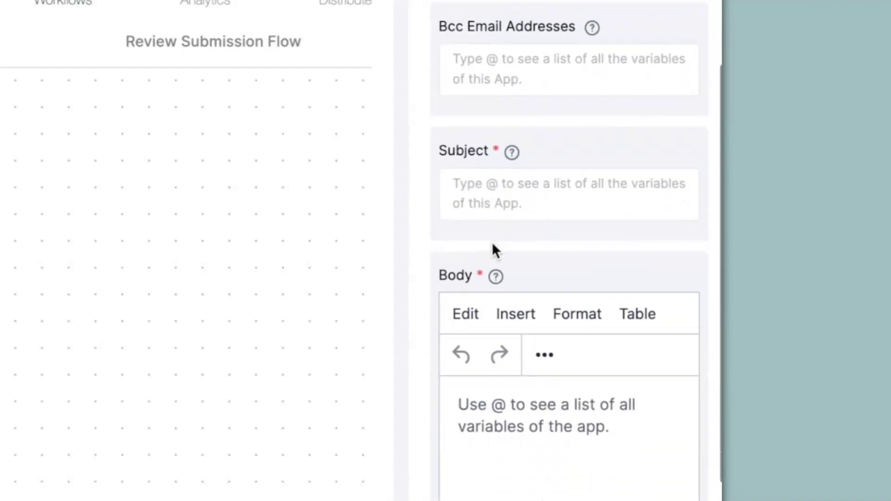
click(510, 195)
text(Stock Levels)
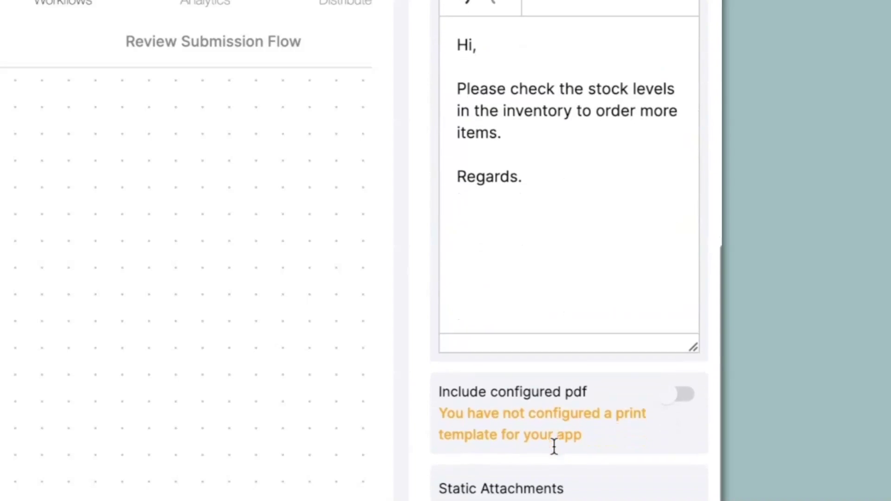
scroll(554, 449, down, 1)
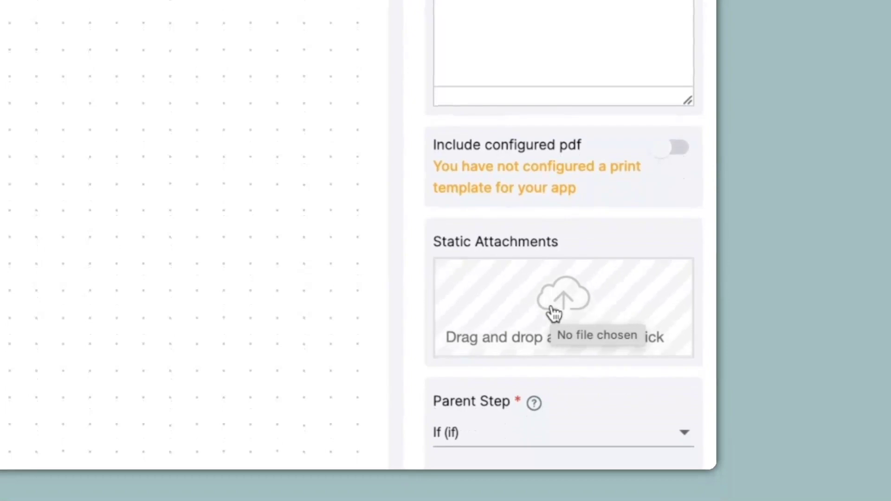
scroll(555, 313, down, 3)
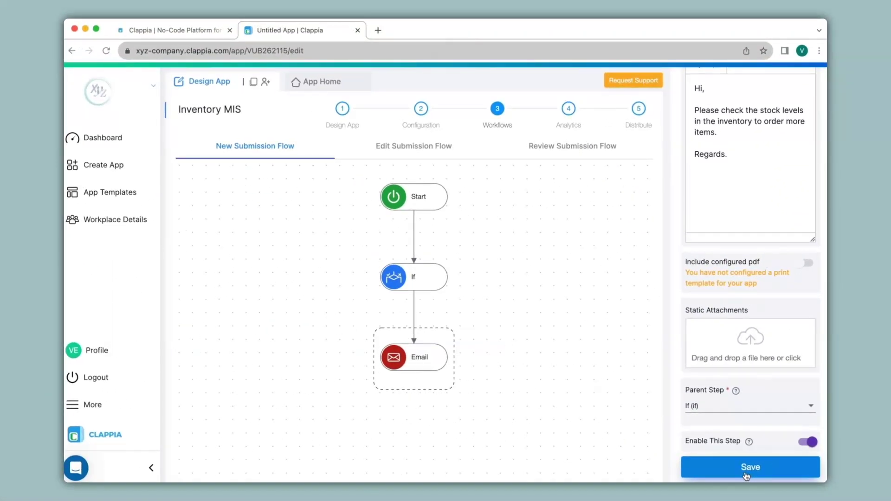
Step: Go back to the workspace dashboard and create another blank app
click(316, 86)
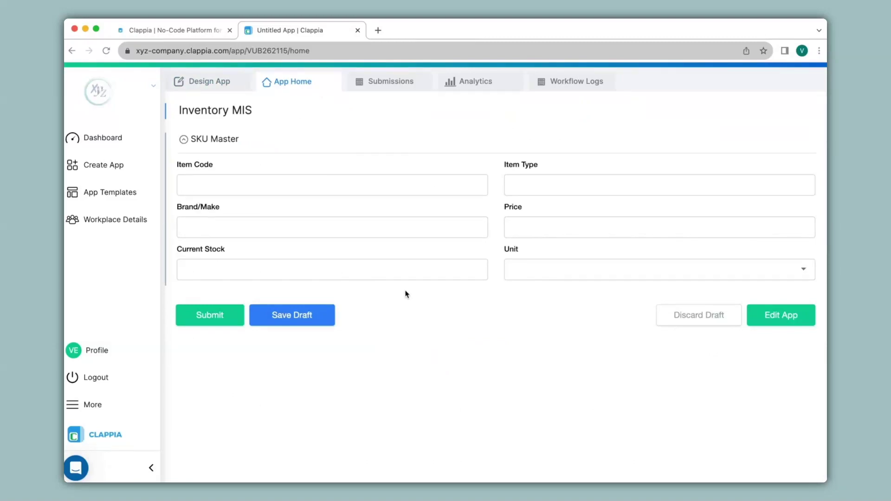
click(124, 139)
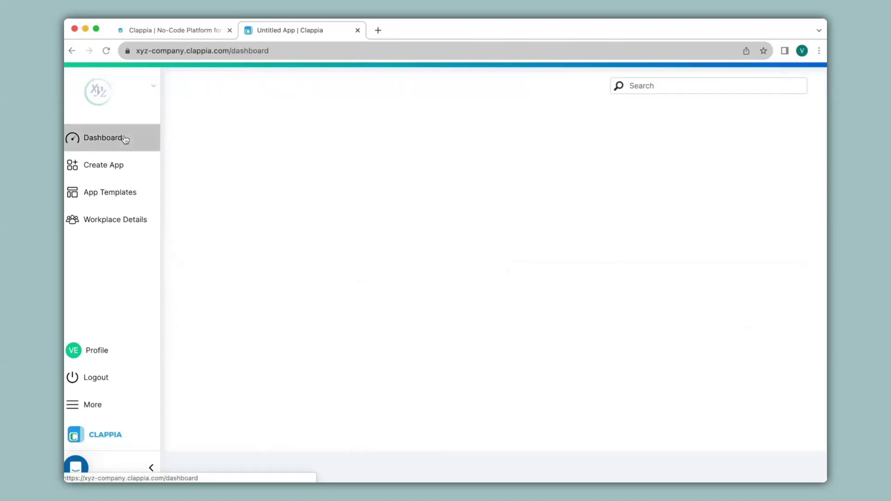
click(212, 137)
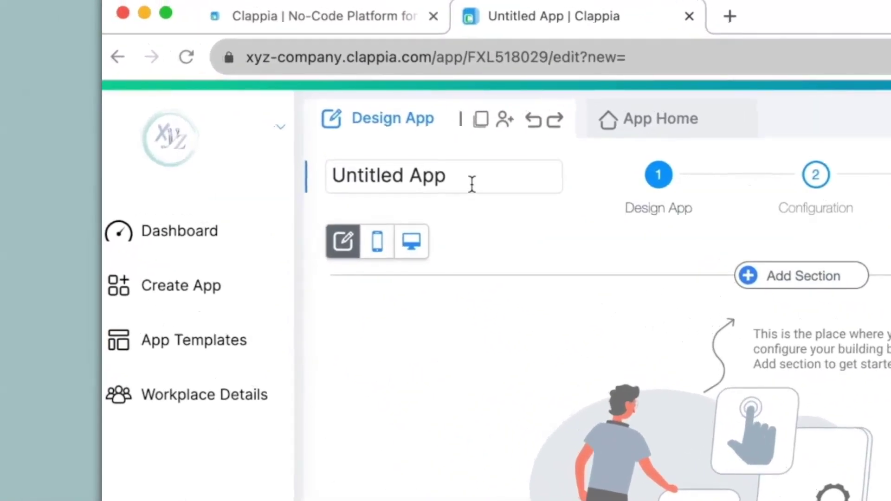
Step: Title the app 'Stock Entry' and add a first section named 'Item Update'
drag(237, 110, 152, 103)
text(Stock Entry)
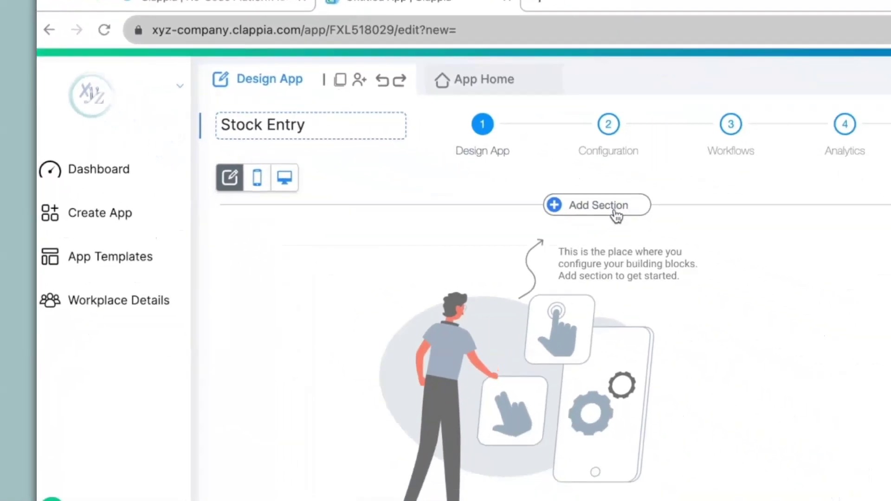
click(614, 211)
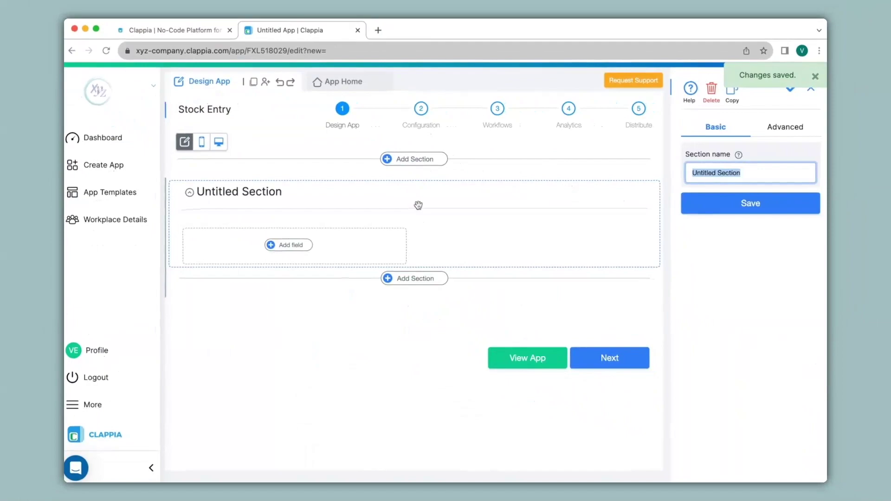
text(Item Update)
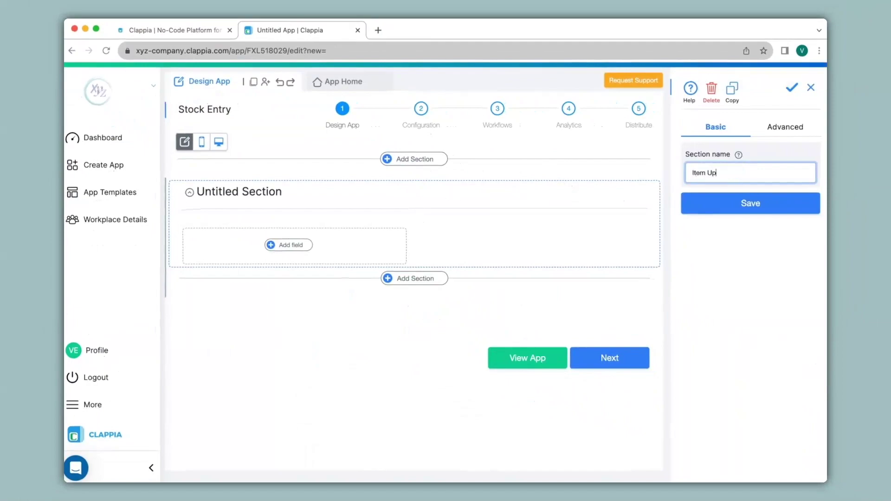
click(757, 207)
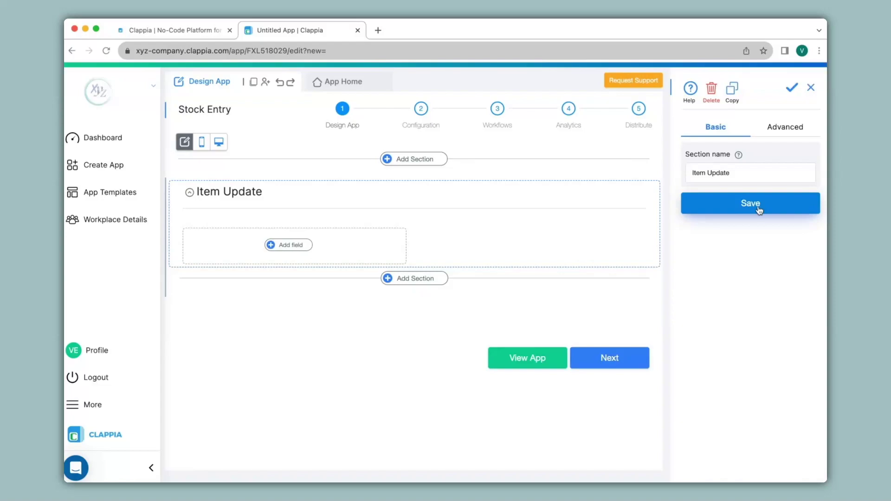
click(301, 247)
Step: Add a 'Select Item' GET Data field using Inventory MIS as its source app
scroll(295, 253, down, 3)
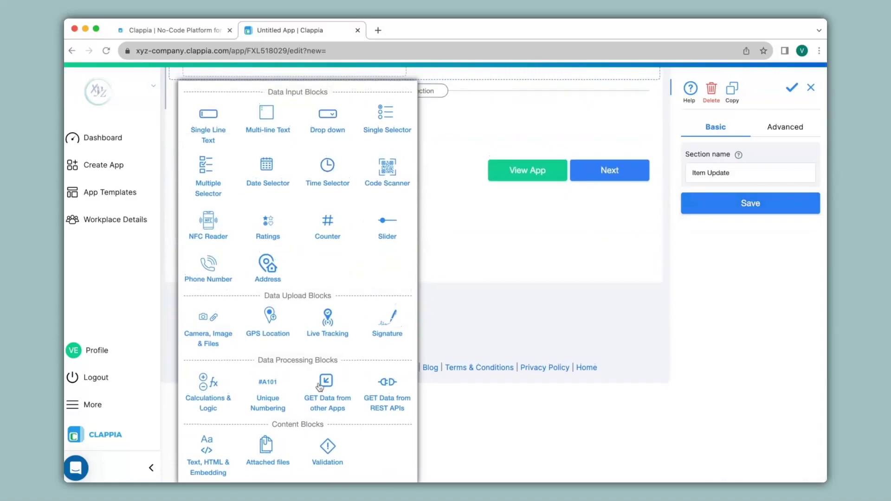
click(332, 394)
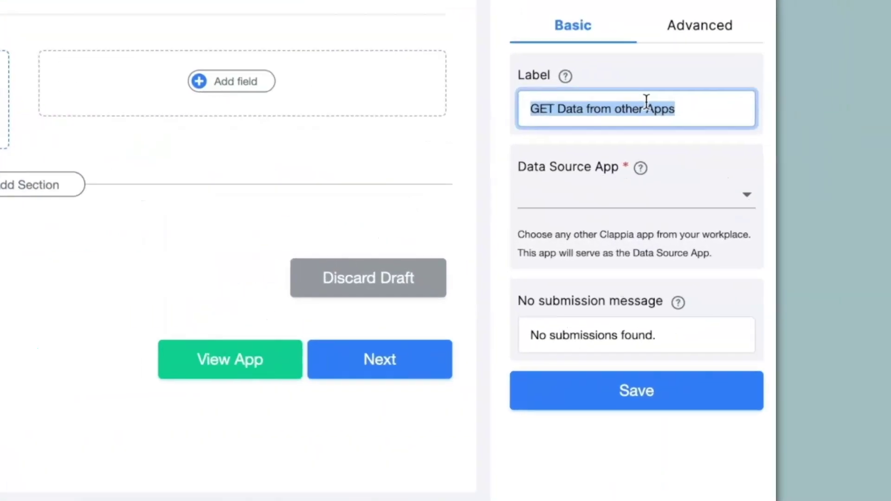
text(Select Item)
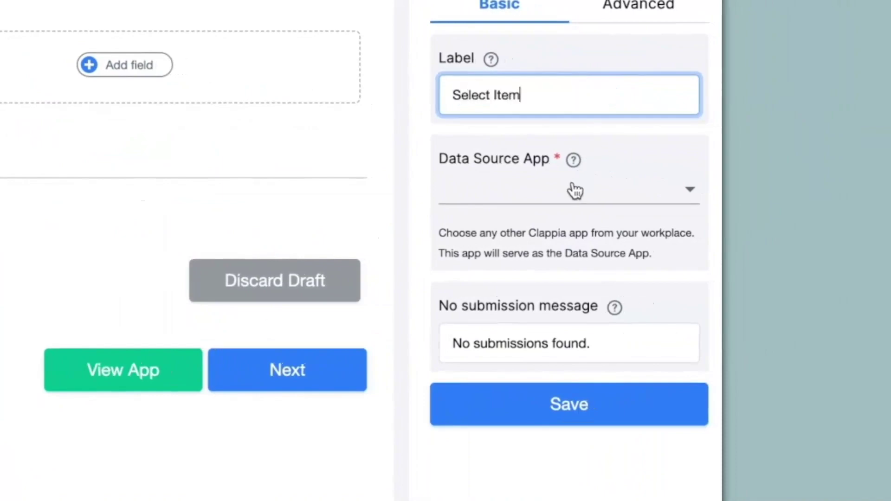
click(571, 191)
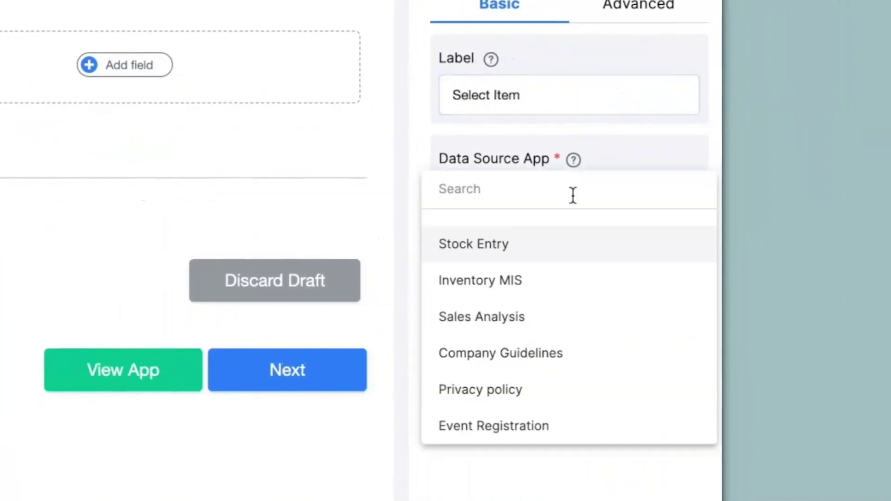
click(527, 282)
scroll(526, 284, down, 3)
Step: Make Item Code, Item Type and Brand/Make the searchable selection fields
click(506, 172)
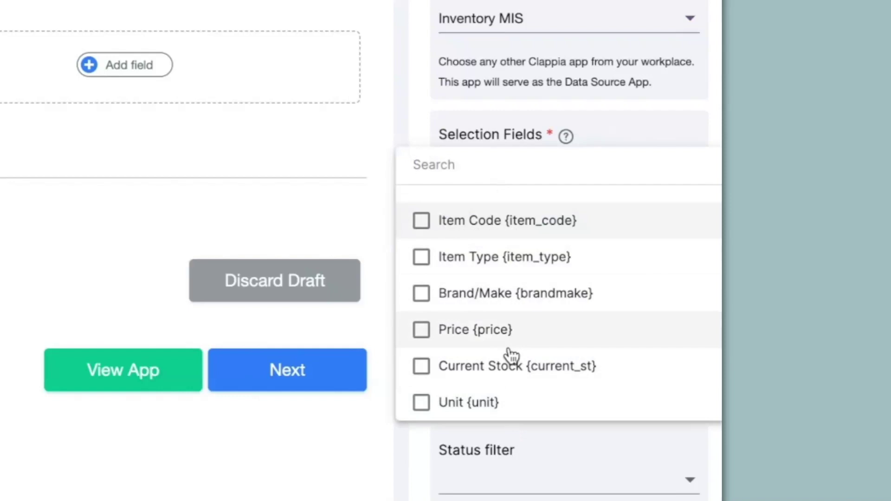
click(431, 223)
click(420, 258)
click(420, 294)
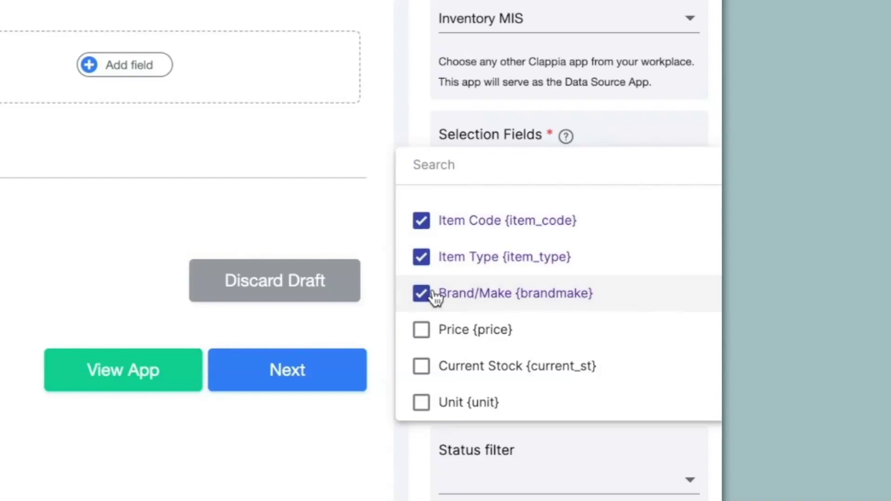
click(485, 137)
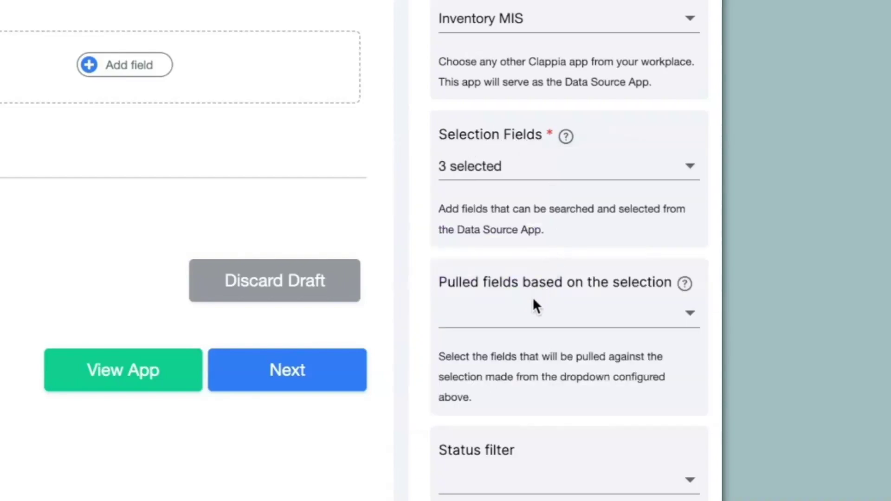
Step: Pull in Item Code, Item Type, Brand/Make, Price, Current Stock and Unit from Inventory MIS
click(533, 312)
click(433, 371)
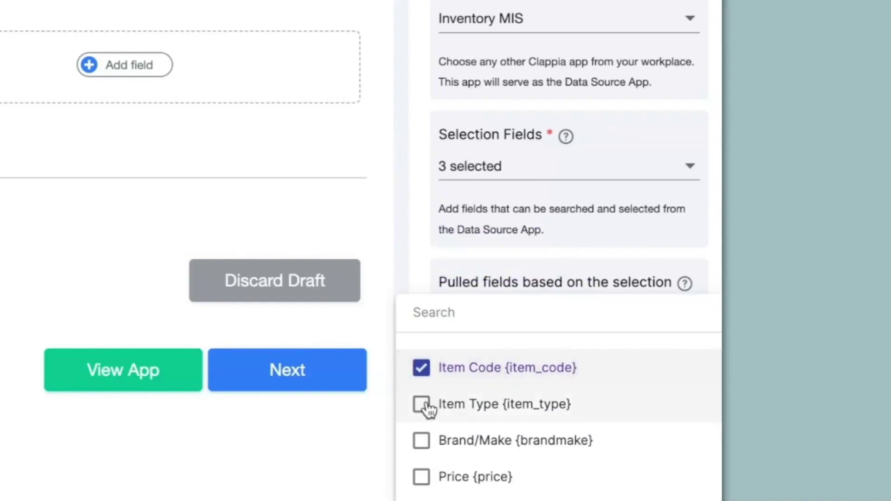
click(423, 407)
click(423, 444)
click(423, 477)
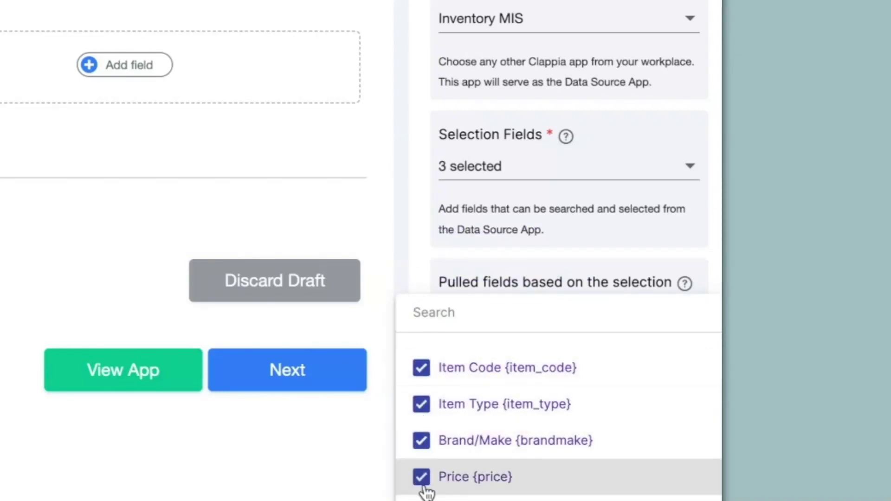
click(421, 498)
click(421, 499)
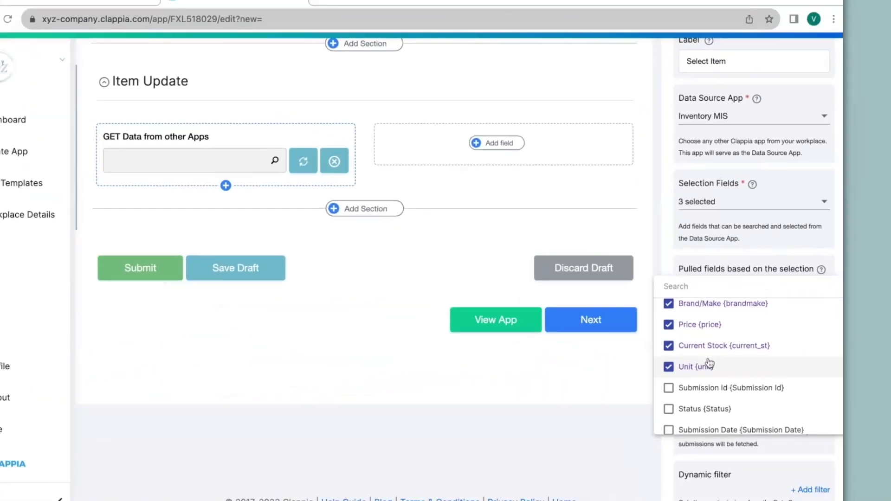
key(Escape)
scroll(757, 281, down, 5)
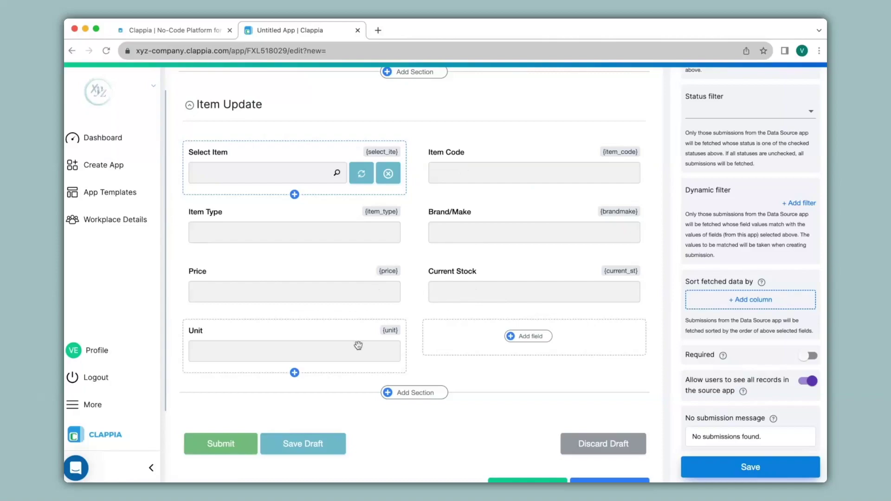
Step: Add a 'New stock' single-line text field to Item Update, then insert a section below
click(529, 336)
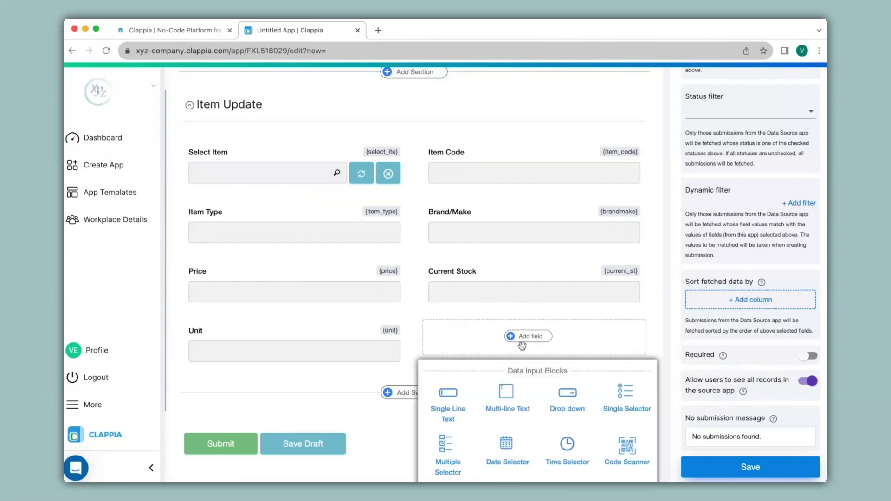
click(446, 407)
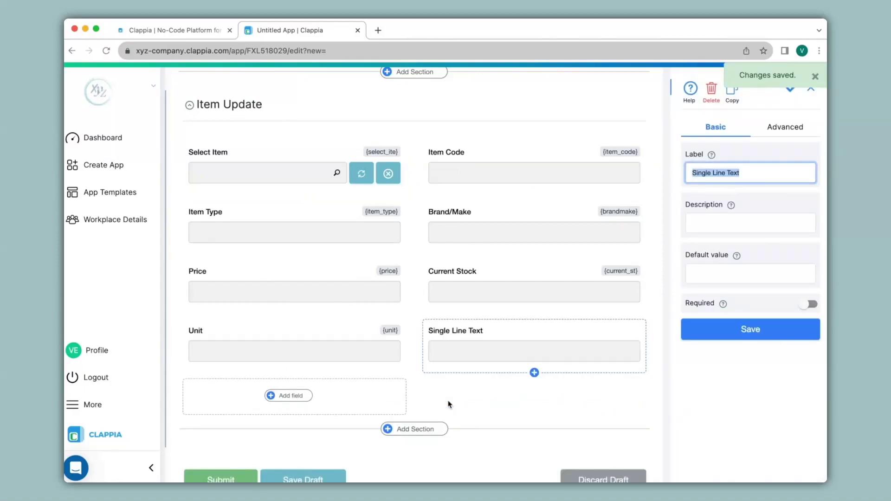
text(New st)
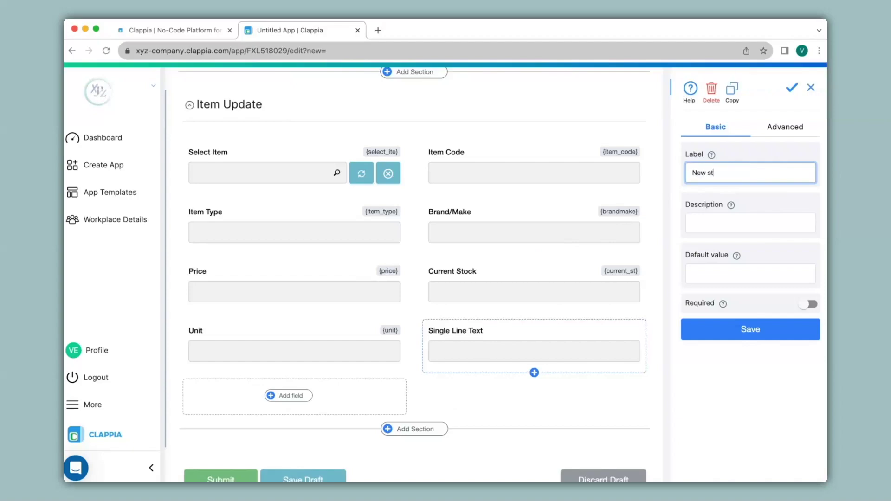
text(ock)
click(743, 385)
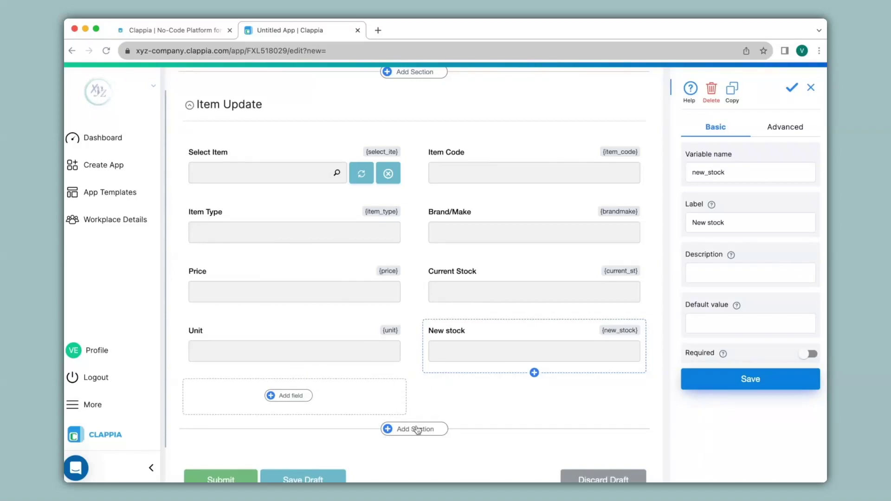
click(415, 429)
scroll(422, 440, down, 2)
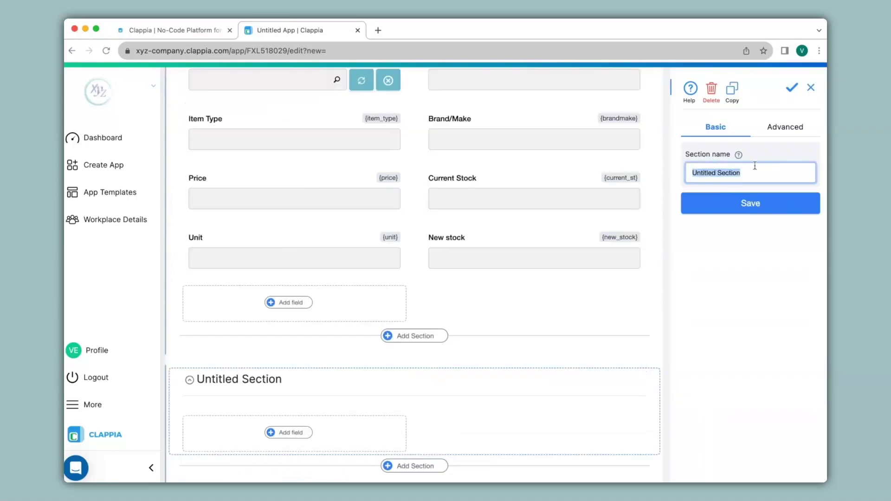
Step: Name the section 'New Item' and add Item Code and Item Type text fields
text(New Item)
click(752, 204)
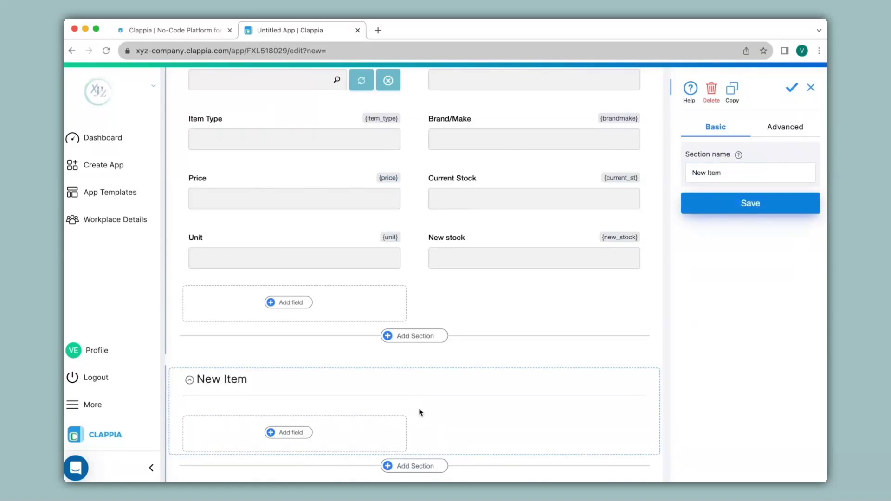
click(290, 432)
click(207, 310)
text(Item Code)
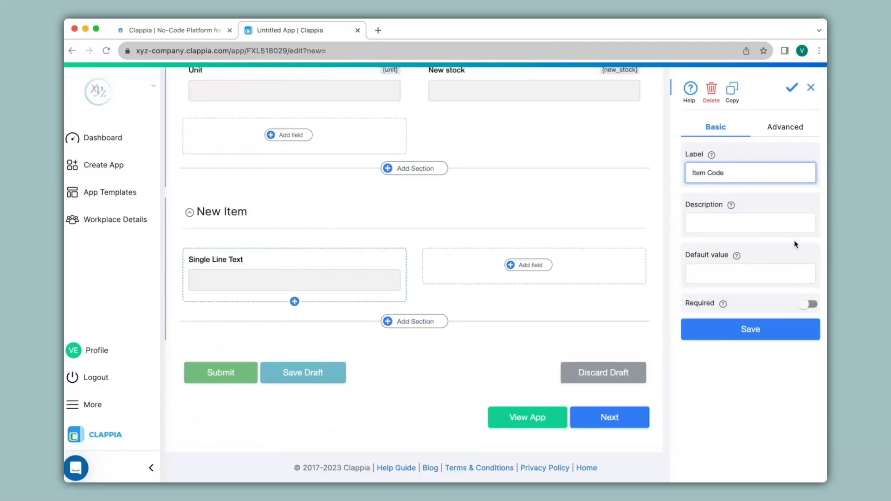
click(750, 329)
click(528, 265)
click(448, 320)
text(Item Type)
click(750, 329)
Step: Add Brand/Make, Price and Current Stock single-line text fields to New Item
click(291, 324)
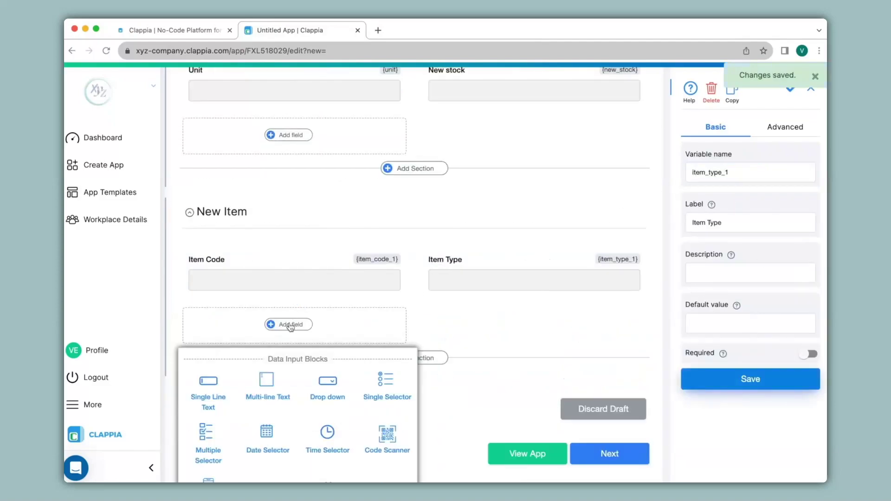
click(208, 385)
text(Brand/Make)
click(750, 378)
click(528, 324)
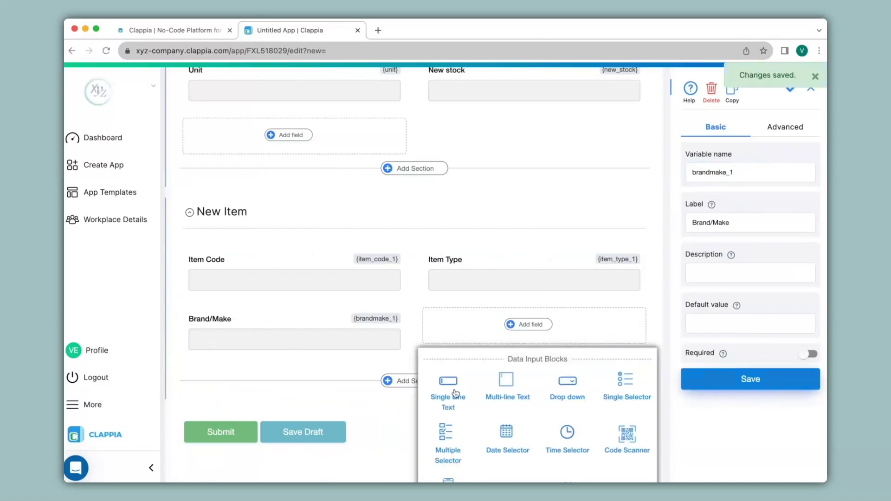
click(448, 385)
text(Price)
click(750, 328)
click(295, 399)
scroll(214, 356, down, 2)
click(214, 357)
text(Current Stock)
click(750, 329)
Step: Add a 'Unit' dropdown with options Kg, Grams and NA
click(528, 287)
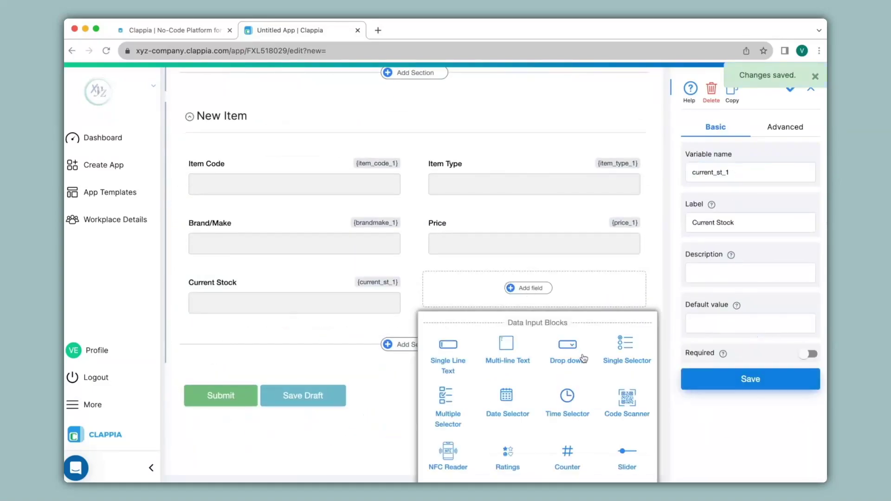
click(567, 349)
text(Unit)
click(751, 292)
text(Kg)
key(Return)
text(Grams)
key(Return)
text(NA)
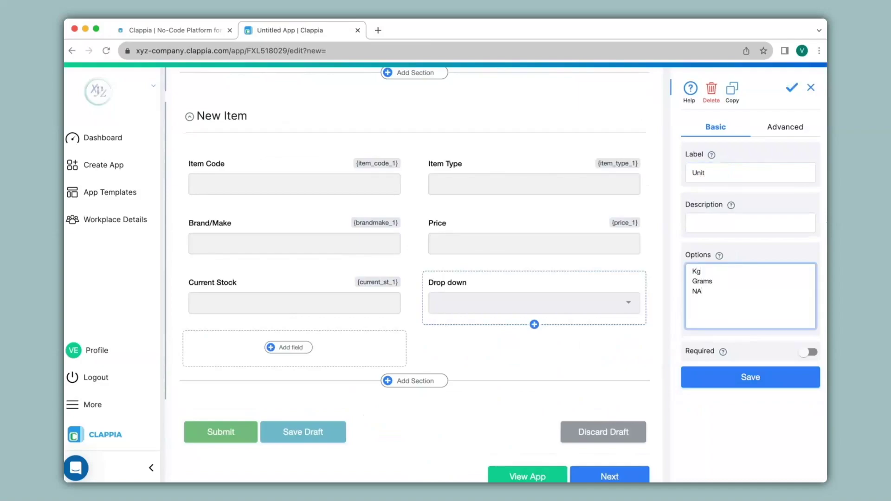
click(732, 376)
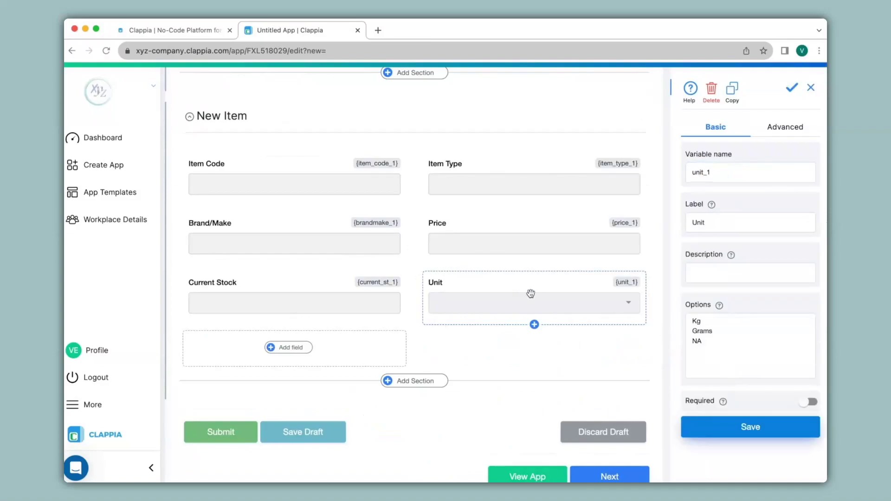
scroll(531, 294, up, 10)
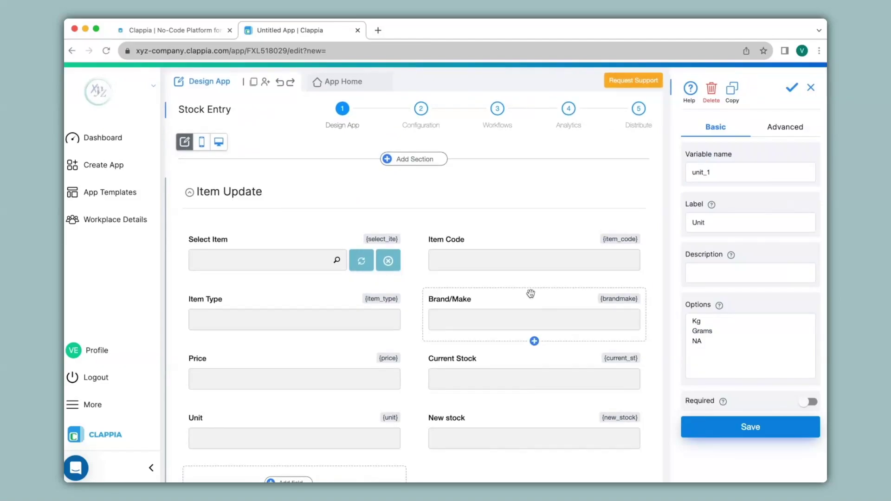
Step: Insert a new section at the top of the form and clear its default name
scroll(237, 261, down, 5)
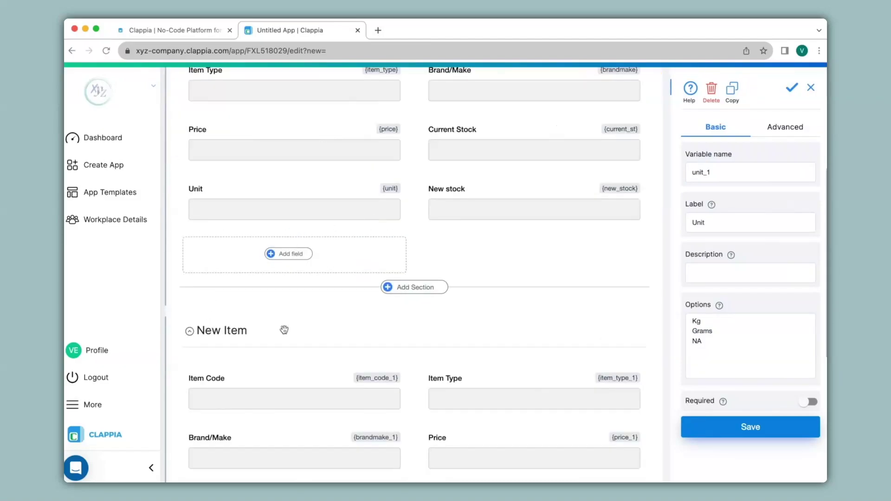
scroll(284, 329, up, 5)
click(422, 160)
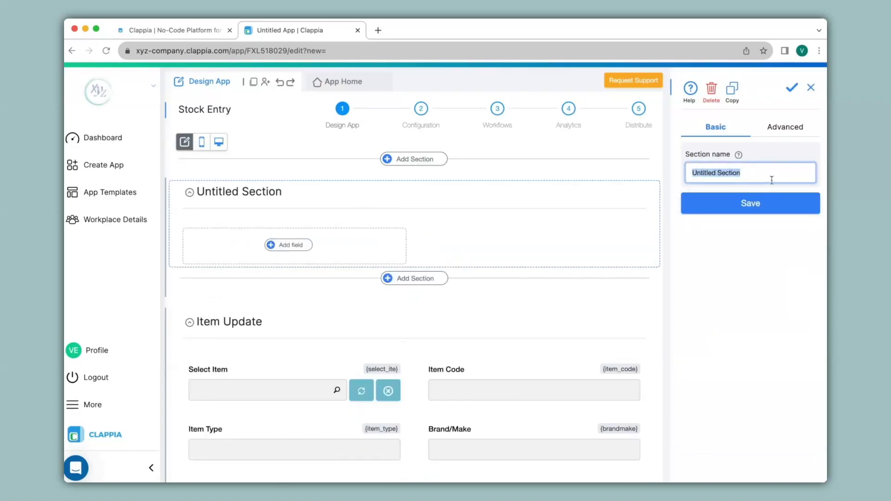
key(BackSpace)
click(761, 206)
Step: Add a single-selector field 'Select' with options 'Item Update' and 'New Item'
click(291, 245)
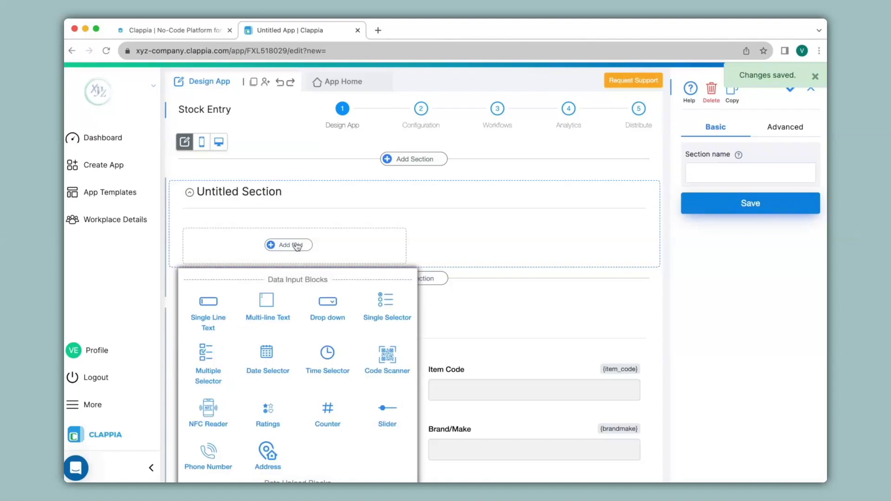
click(386, 306)
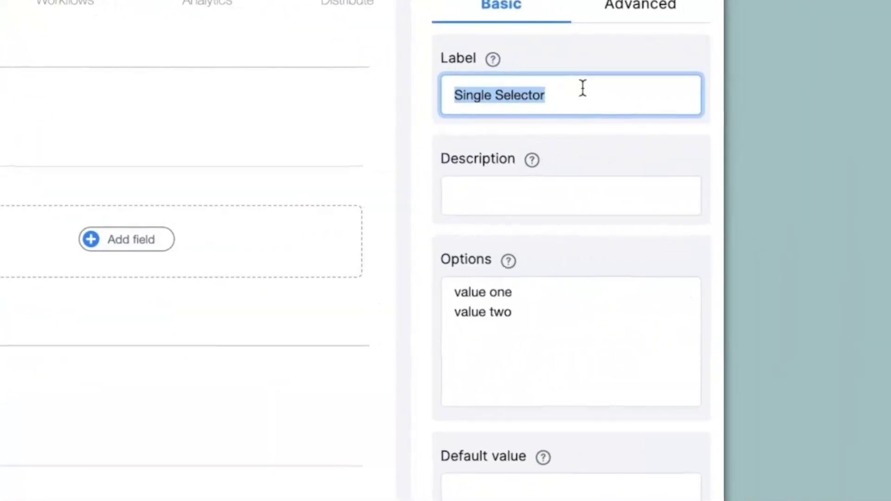
text(Select)
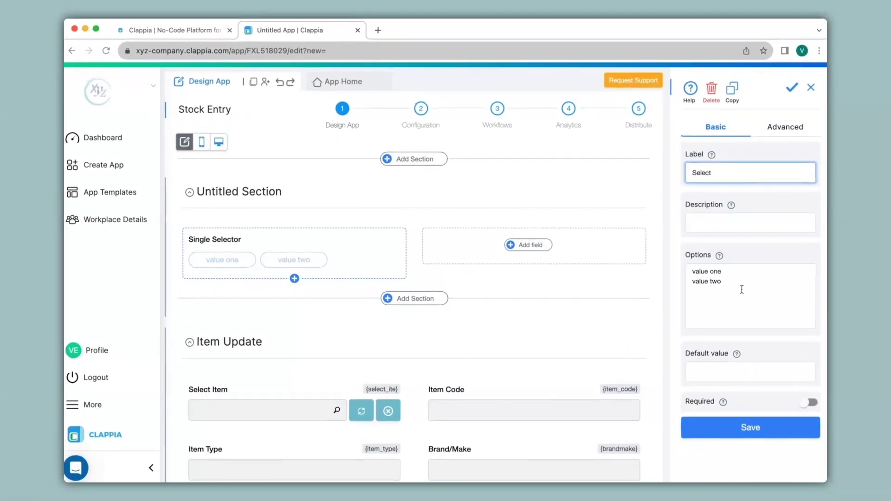
scroll(281, 337, down, 6)
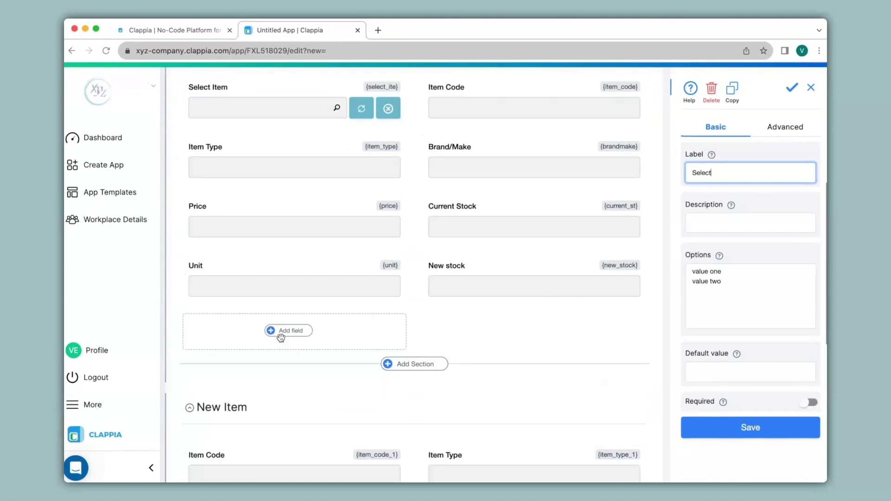
click(742, 288)
text(Item Update)
key(Return)
text(New Item)
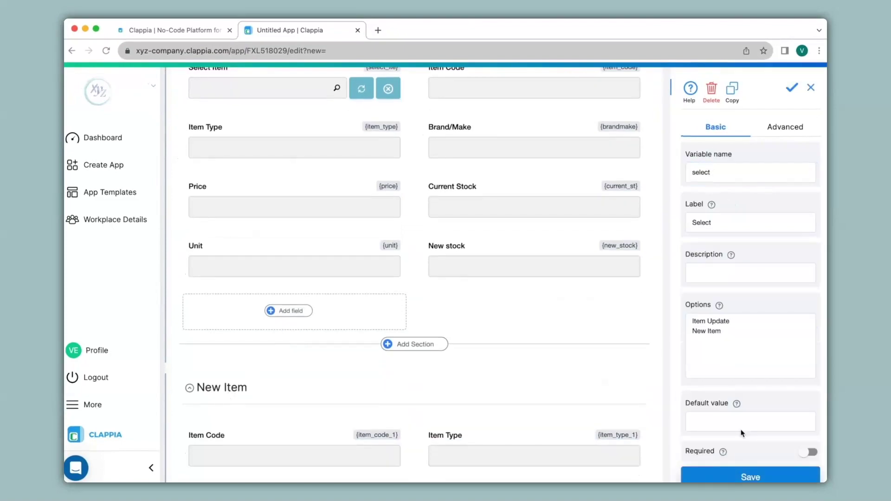
scroll(367, 306, up, 5)
Step: Display the Item Update section only if {select}="Item Update"
click(259, 224)
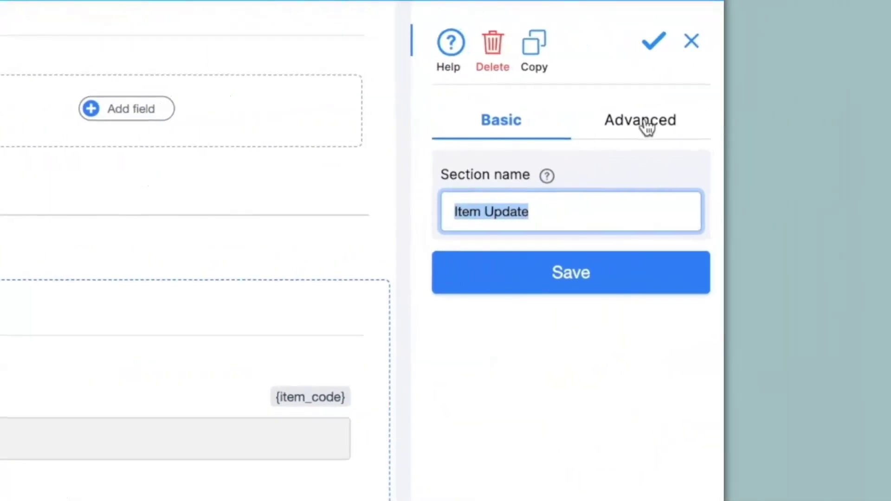
click(788, 130)
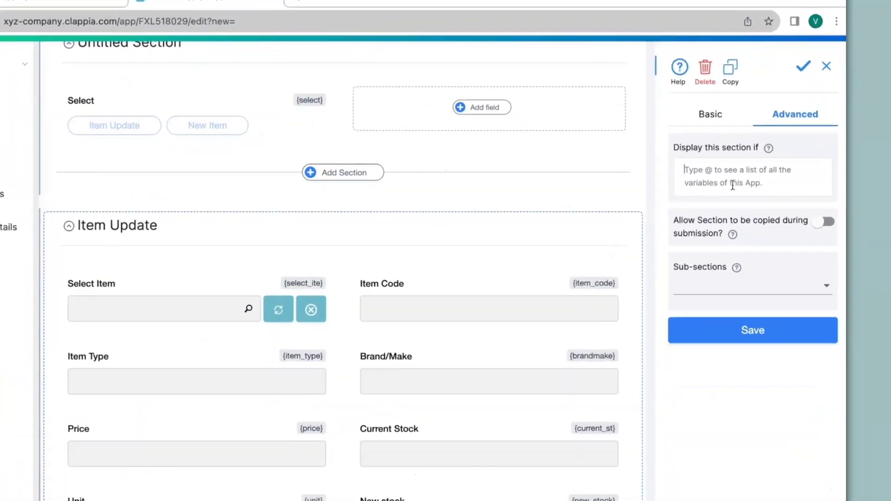
text(@select)
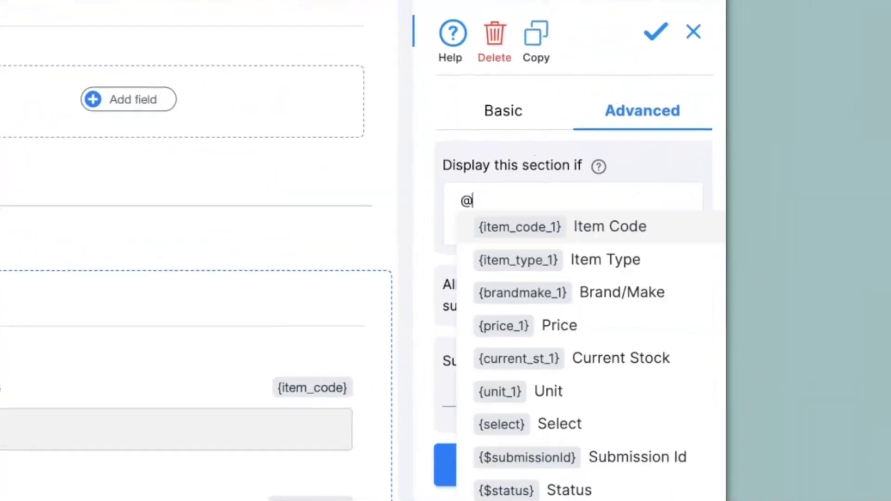
click(751, 191)
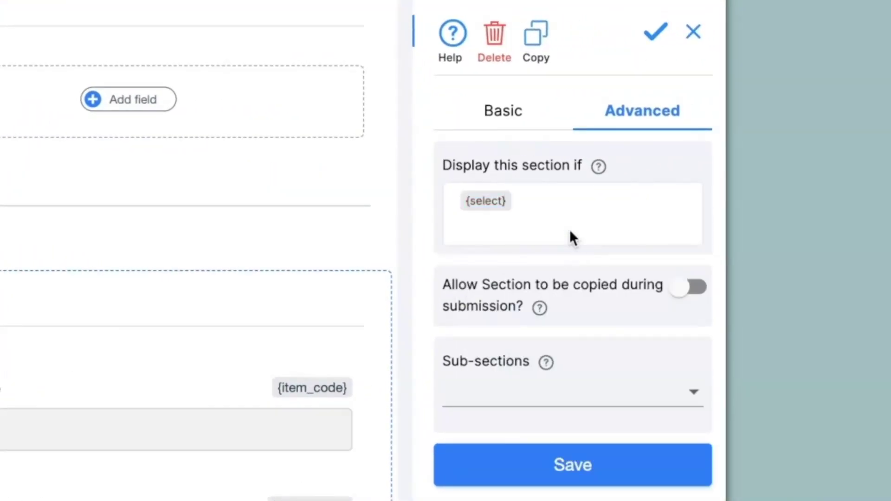
text(="Item Update)
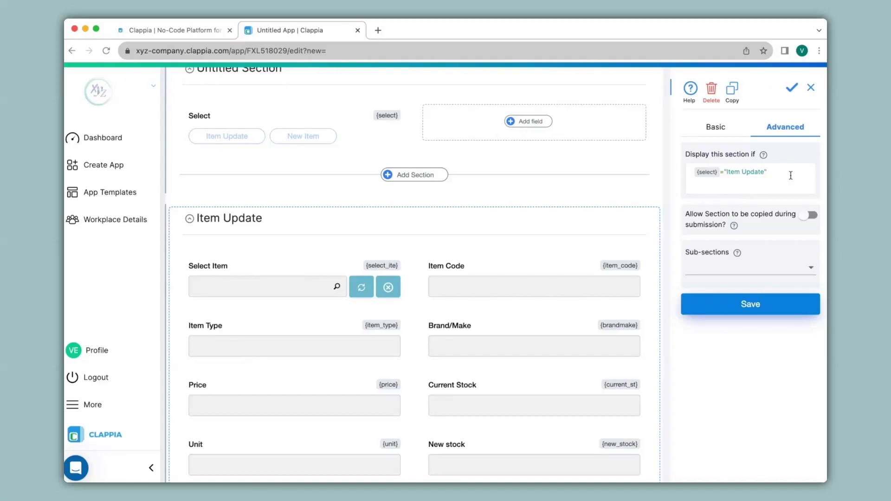
scroll(642, 185, down, 9)
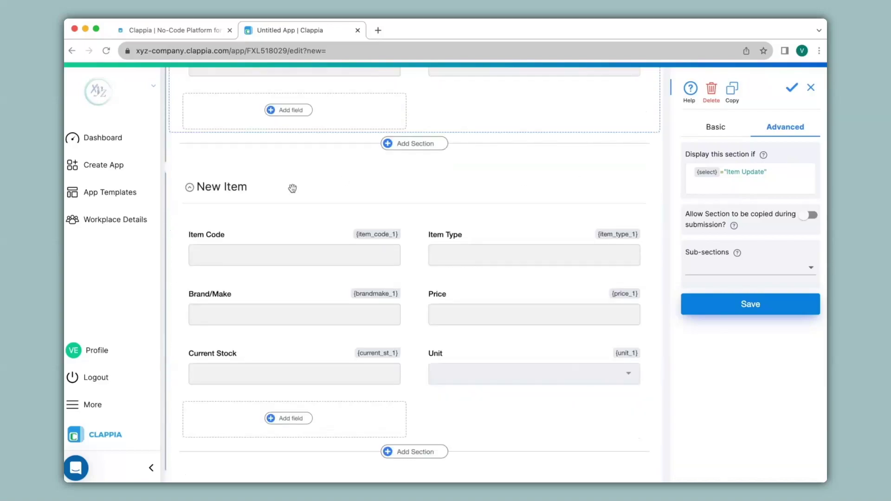
Step: Display the New Item section only if {select}="New Item", then go to App Home
click(292, 188)
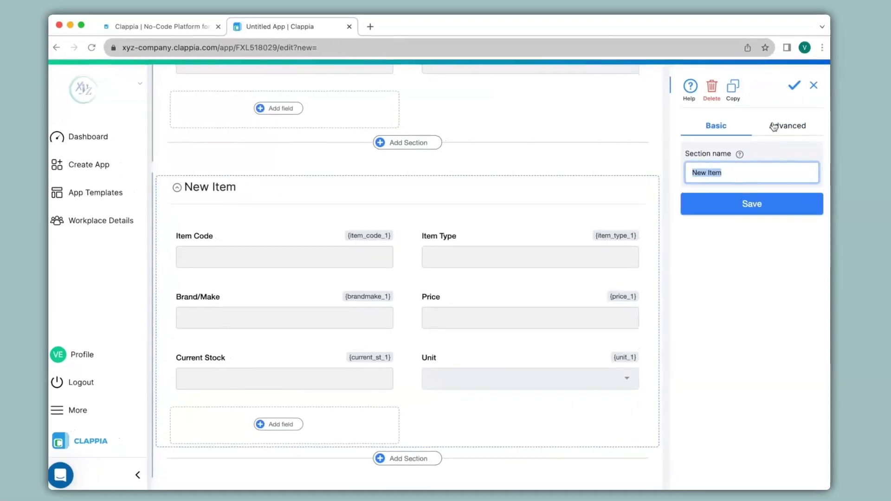
click(771, 127)
click(566, 243)
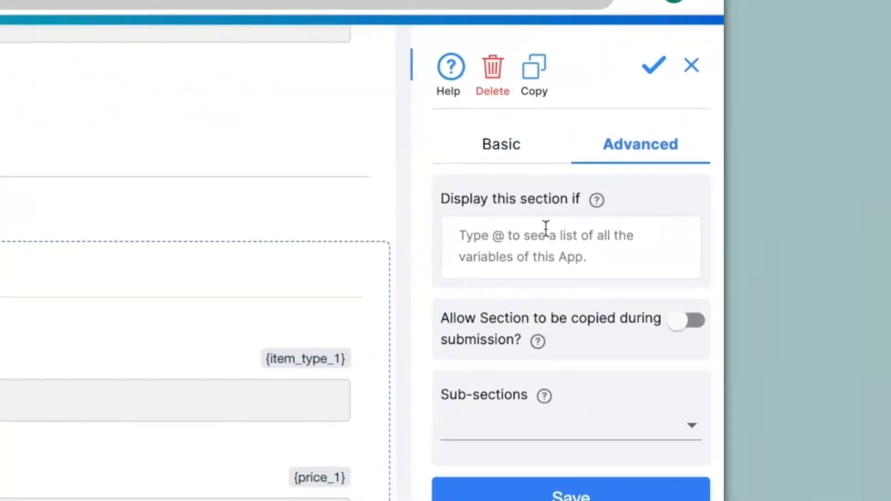
text(@see)
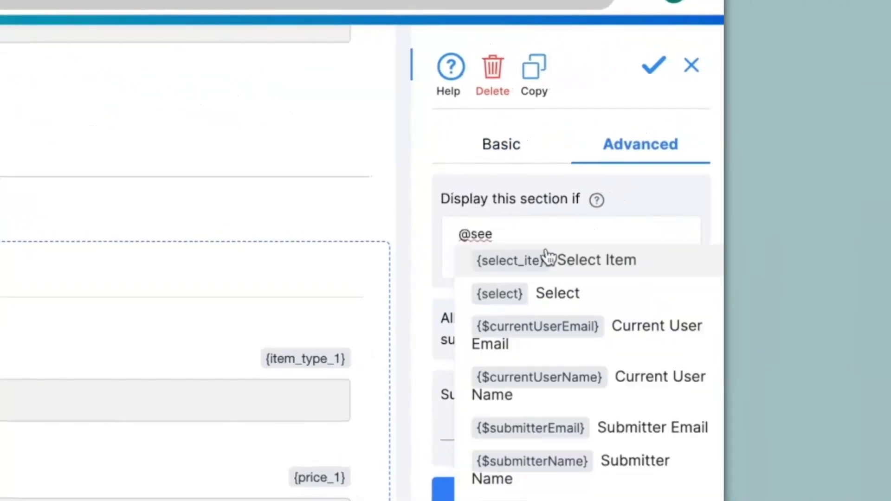
click(554, 292)
text(="New Item)
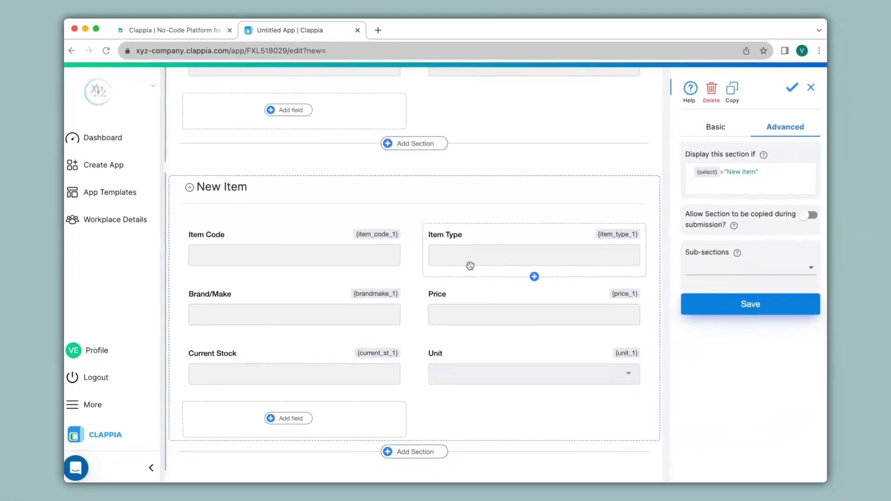
scroll(469, 263, up, 10)
scroll(470, 266, up, 3)
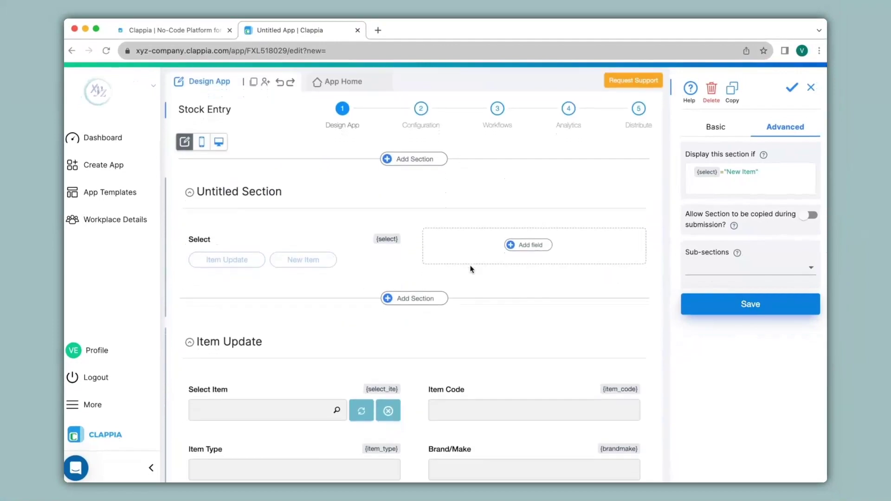
click(346, 81)
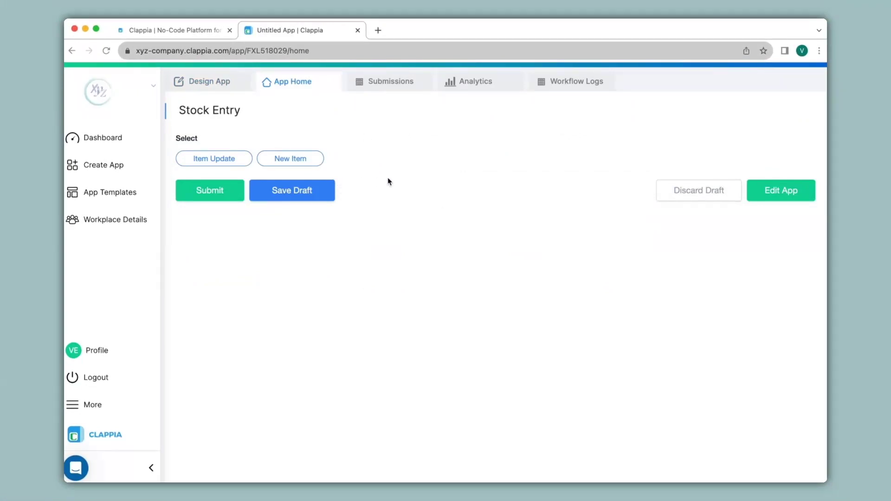
Step: Preview the form choosing Item Update, New Item, then Item Update again, and return to Design App
click(225, 158)
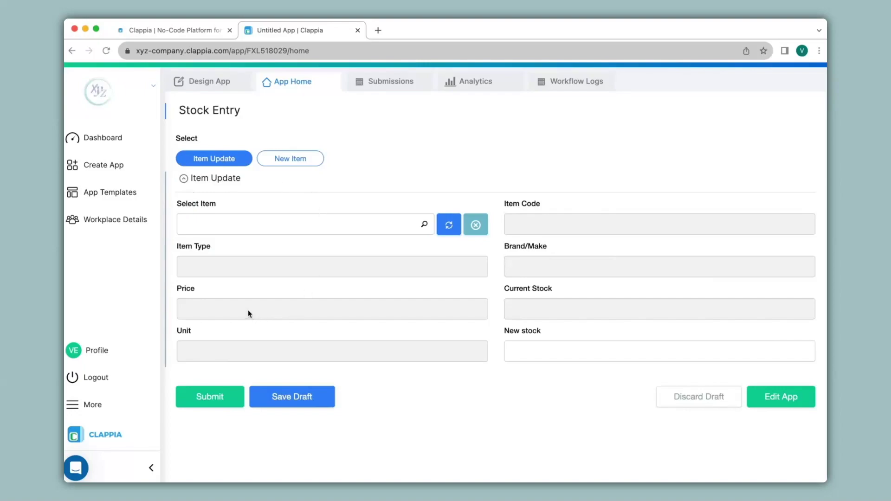
click(293, 158)
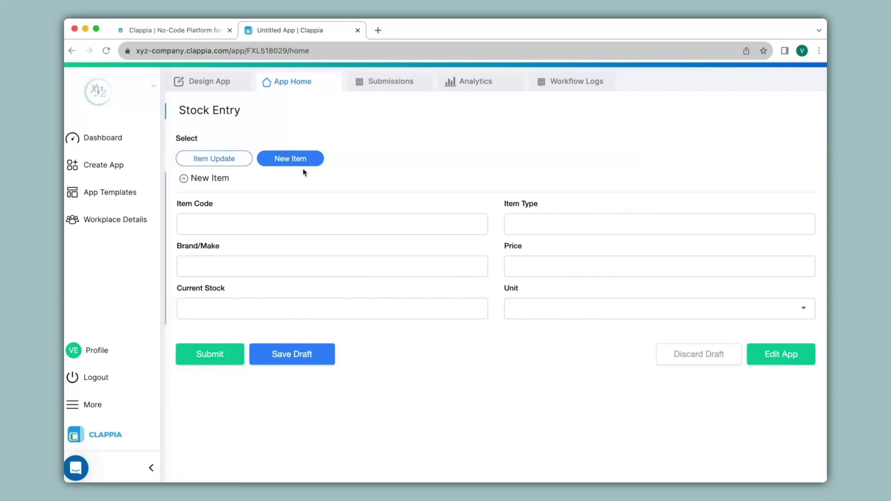
click(206, 157)
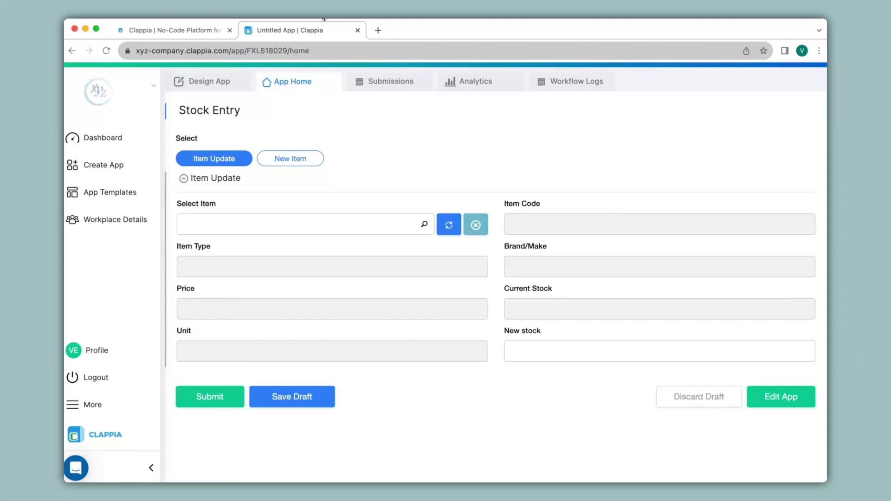
click(212, 84)
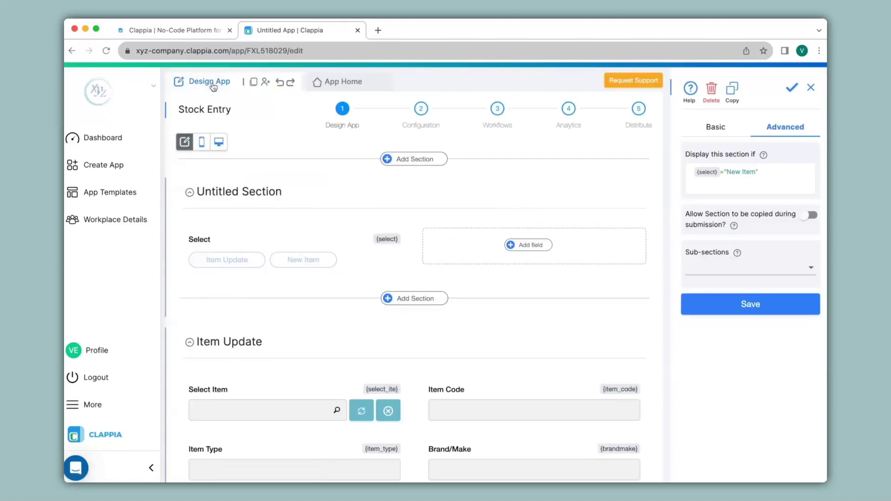
Step: In Workflows, add an If step with the condition {select}="Item Update"
click(498, 120)
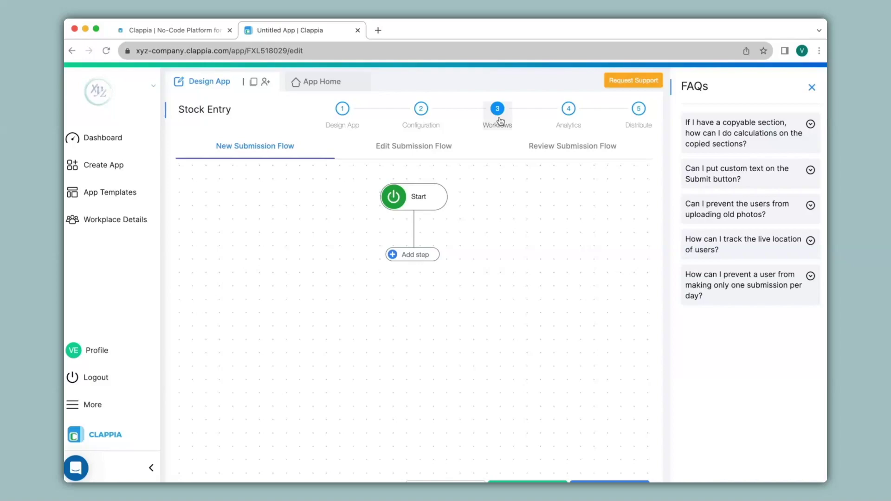
click(409, 254)
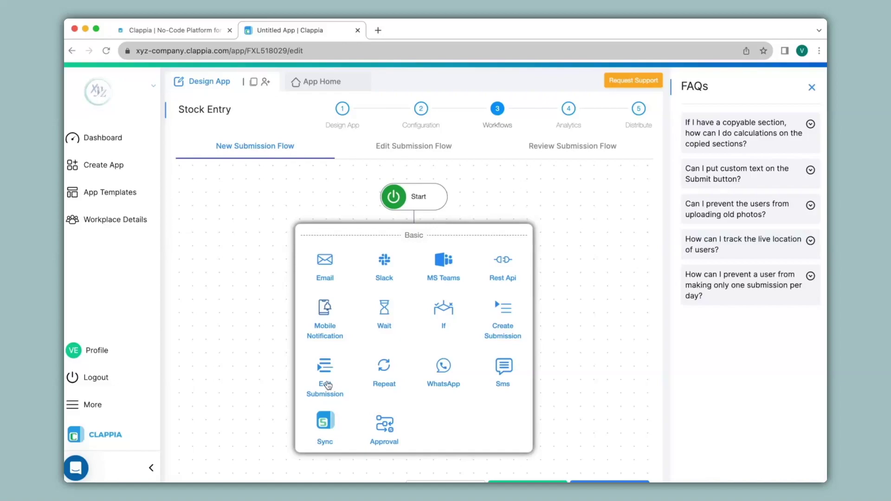
click(451, 308)
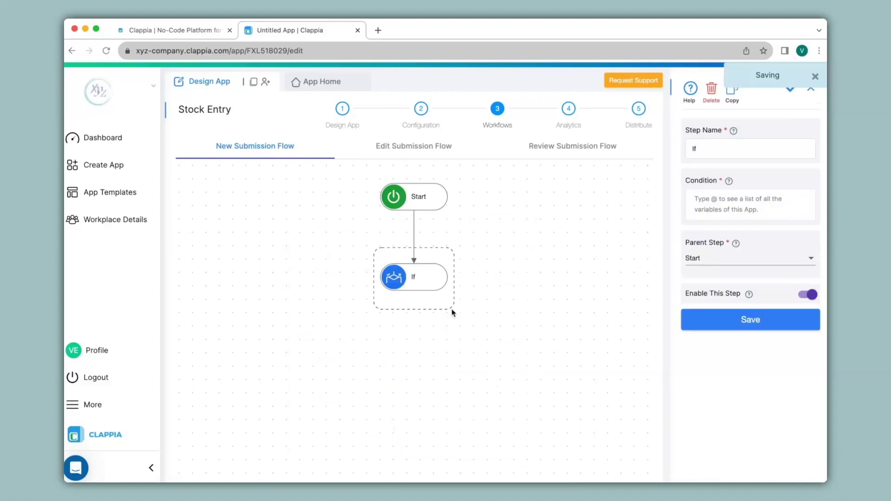
click(758, 204)
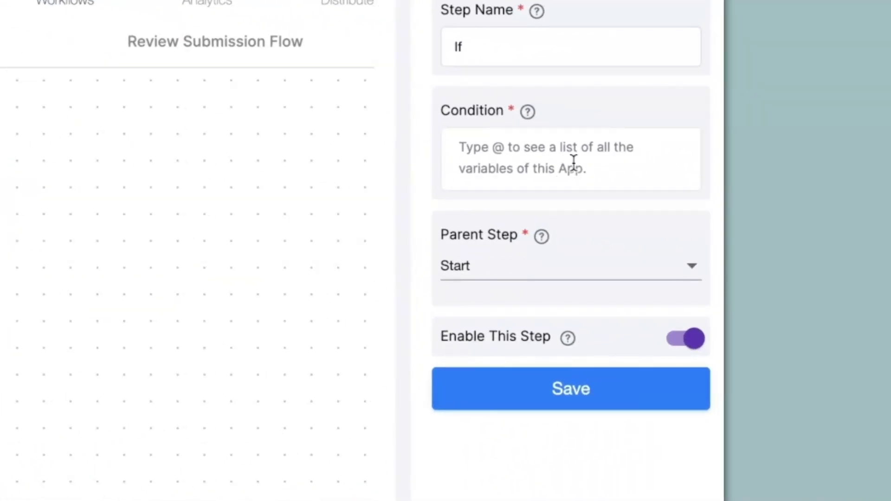
text(@sel)
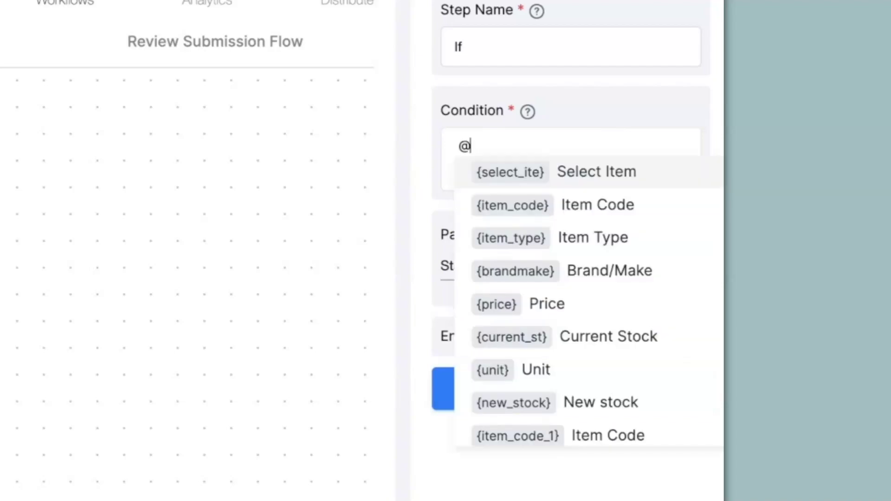
click(593, 209)
text(="Item Update")
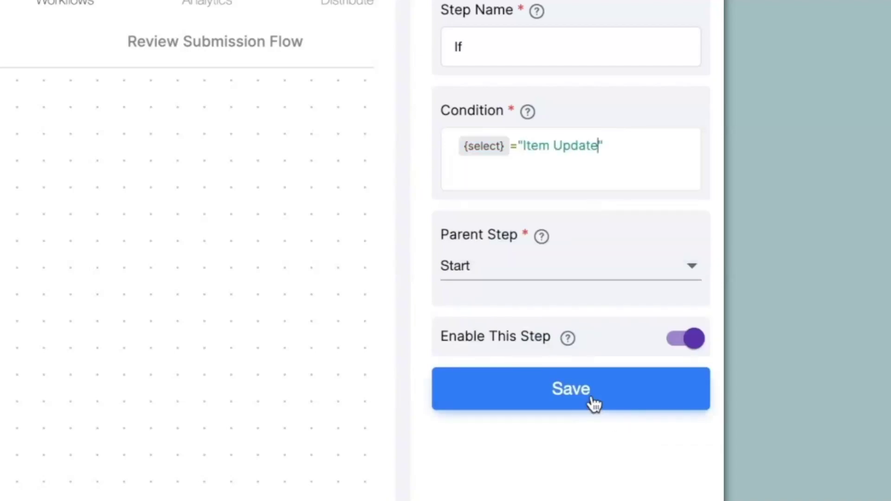
click(591, 403)
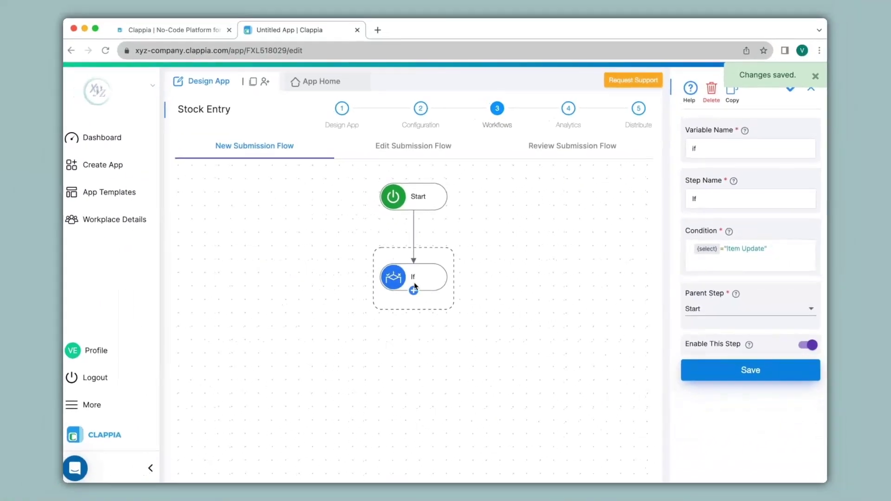
Step: Add an Edit Submission step under the If step
click(413, 290)
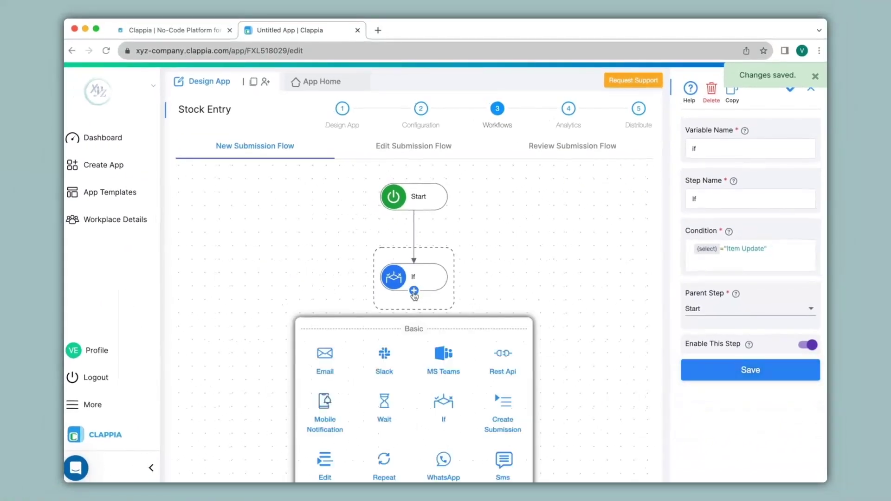
scroll(393, 361, down, 1)
click(327, 429)
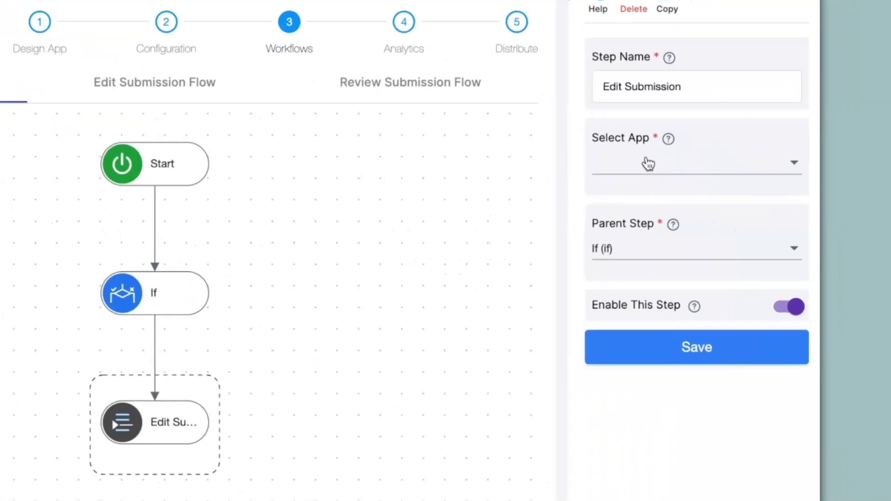
Step: Point Edit Submission at Inventory MIS, filtering its Item Code by the form's {item_code}
click(720, 196)
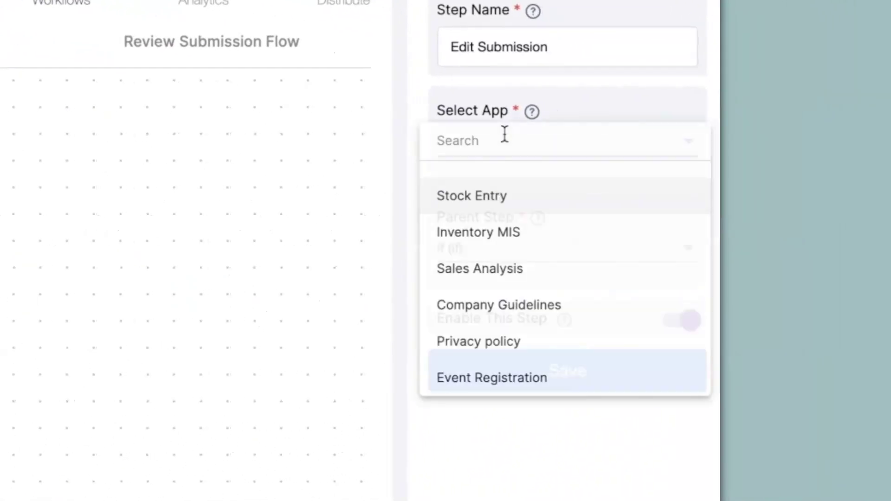
click(485, 234)
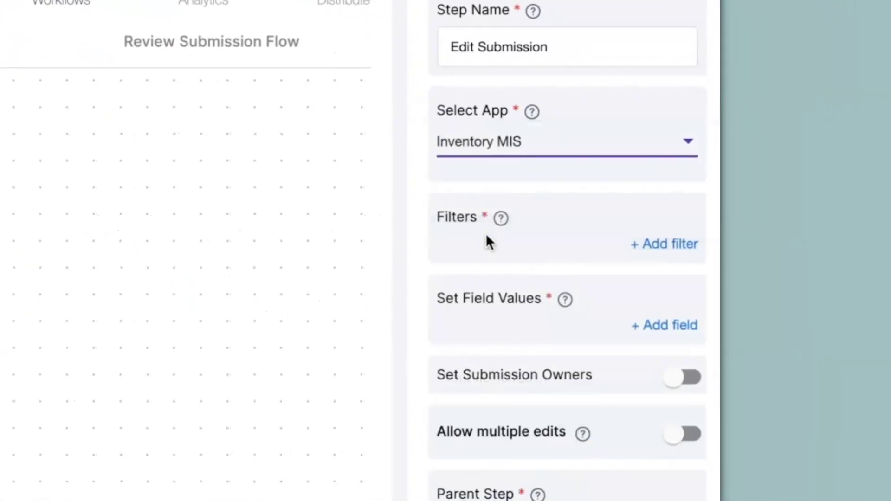
click(660, 251)
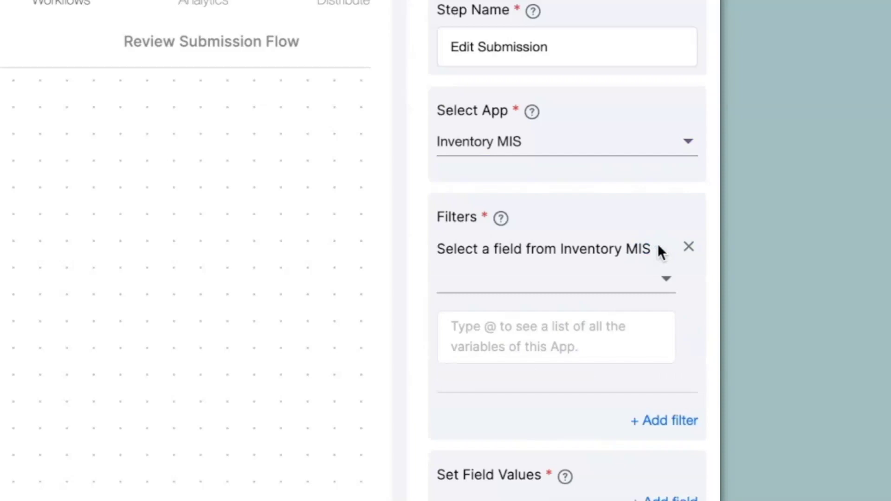
click(619, 278)
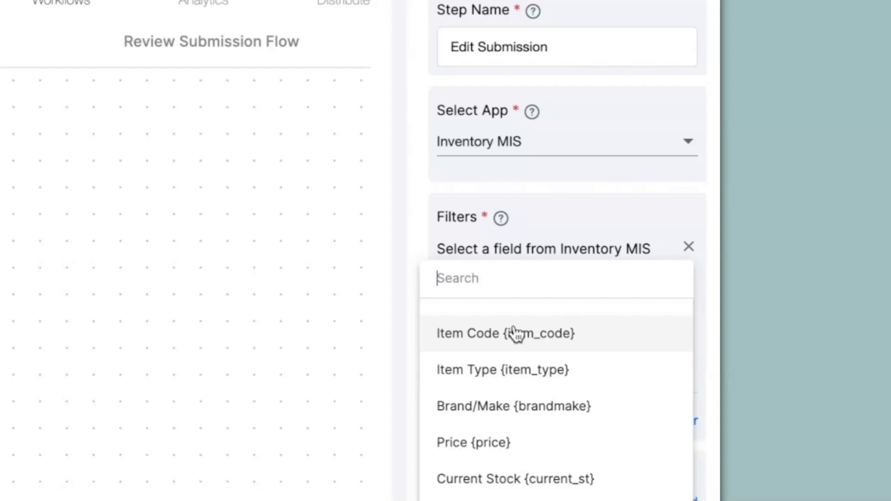
click(547, 350)
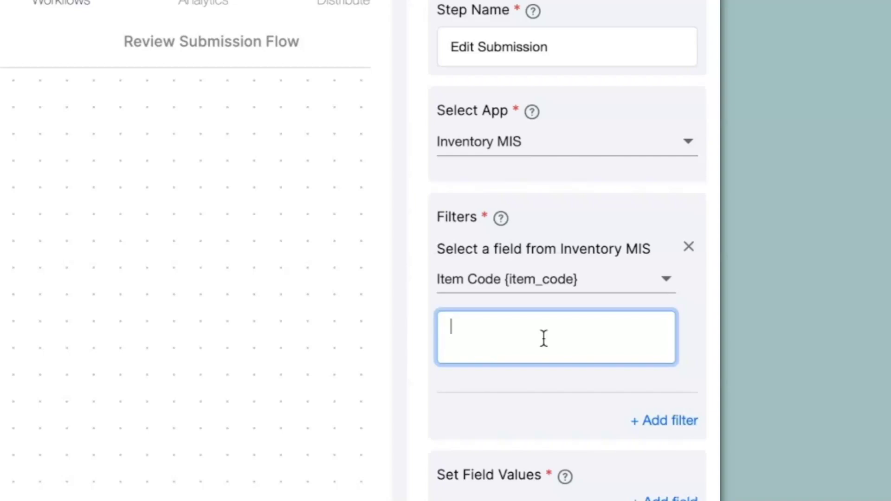
text(@item)
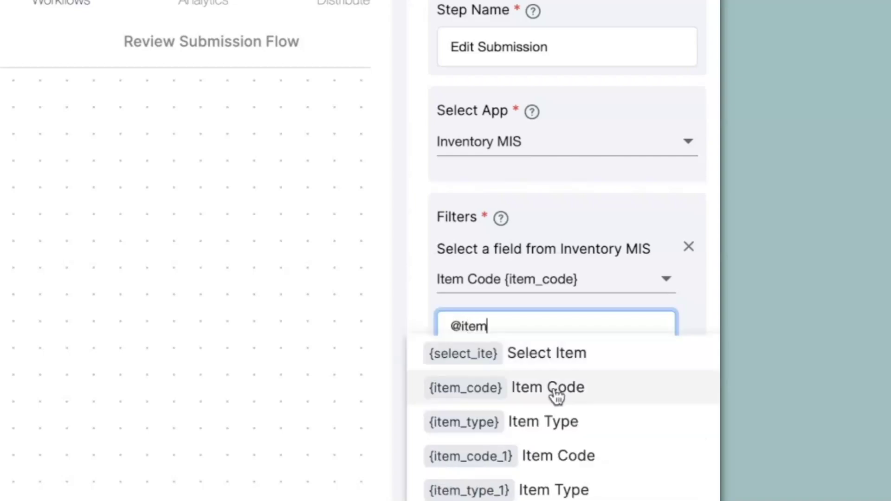
click(555, 390)
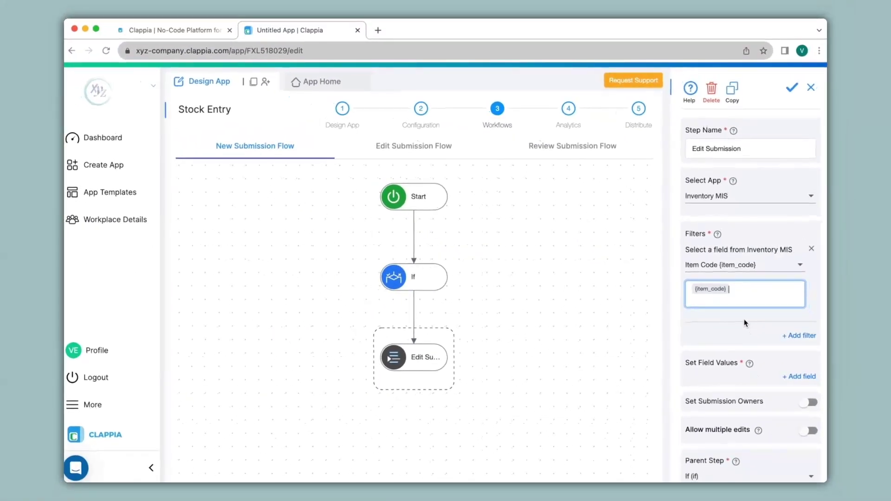
right_click(320, 29)
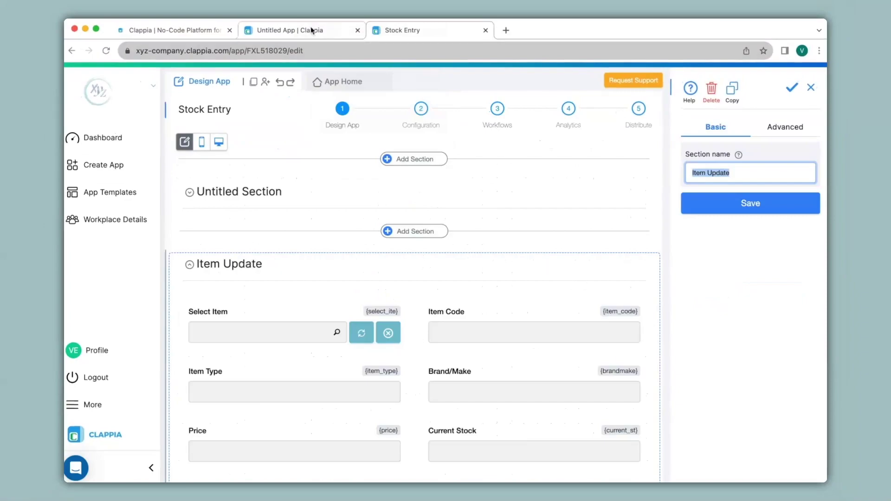
Step: Set Inventory MIS Current Stock to {current_st} + {new_stock} and save the Edit Submission step
click(297, 29)
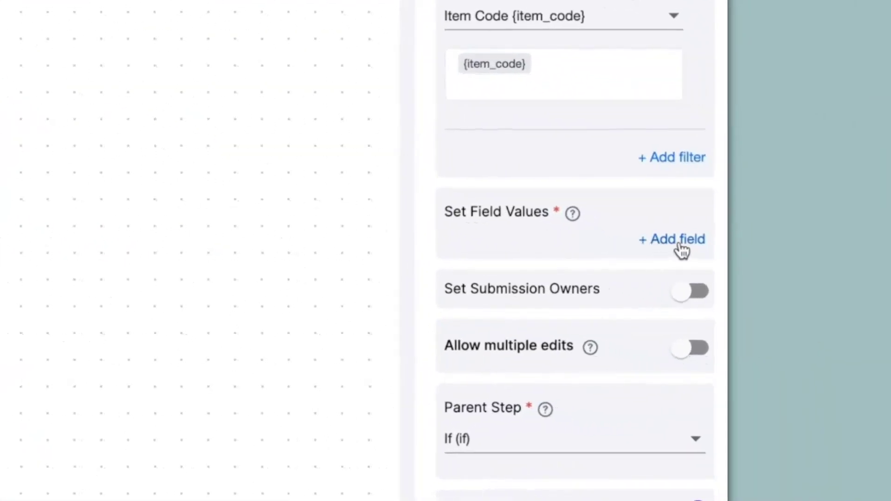
click(809, 305)
click(595, 275)
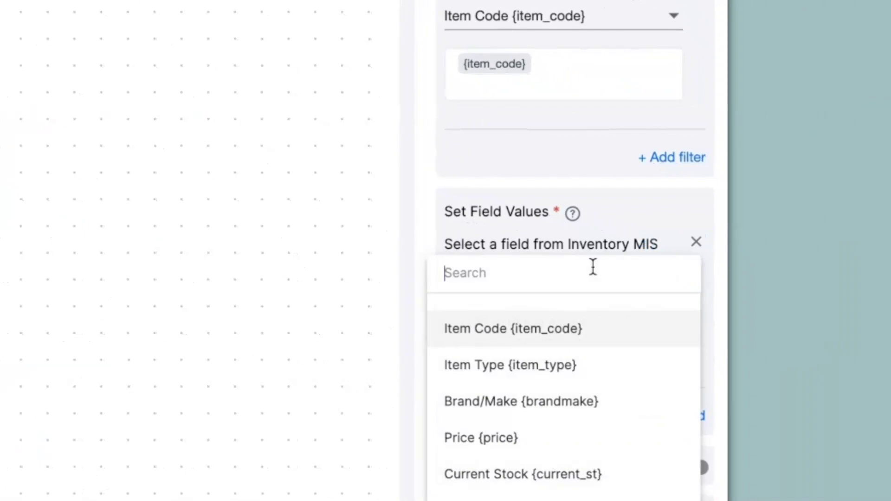
click(505, 478)
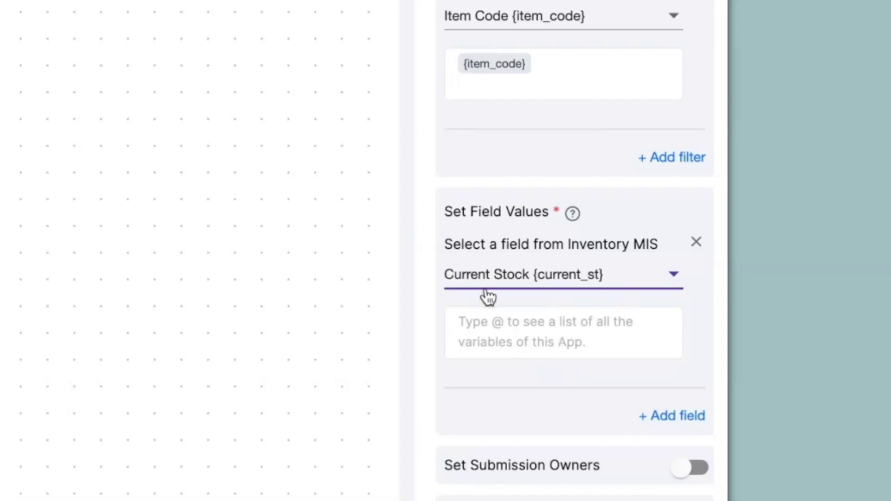
click(484, 316)
scroll(510, 417, down, 5)
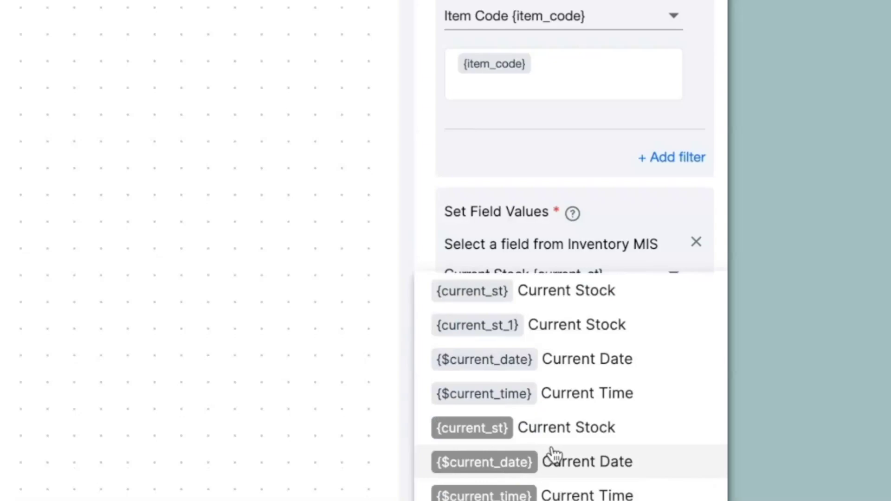
click(563, 437)
text(+@)
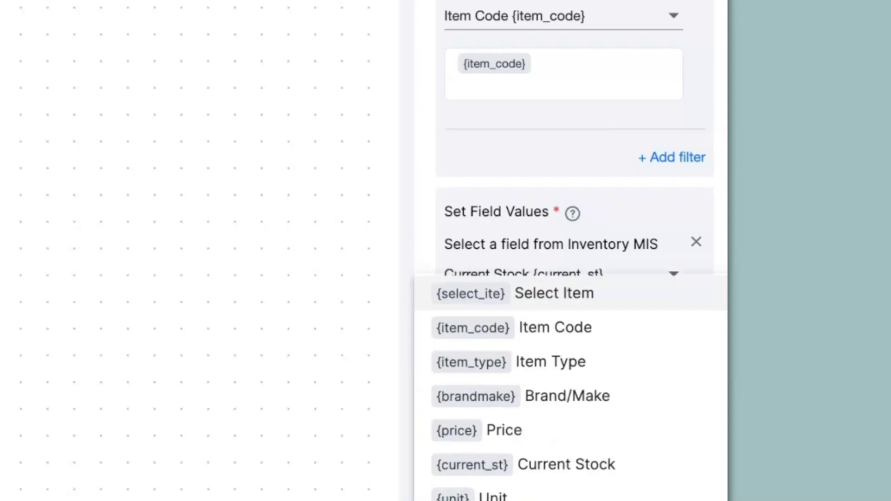
click(603, 328)
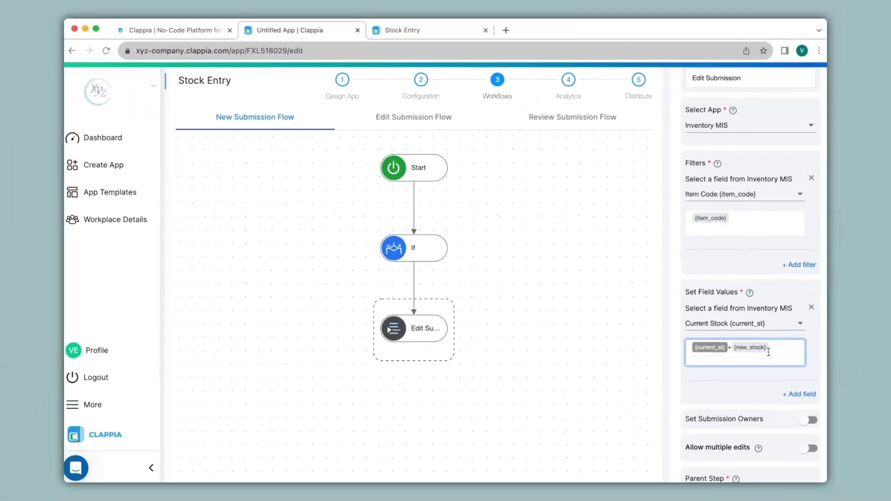
scroll(768, 352, down, 3)
click(752, 468)
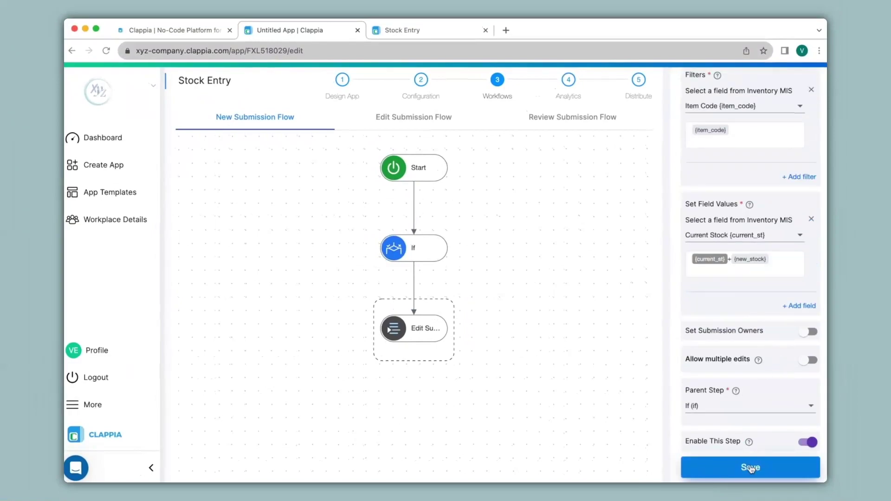
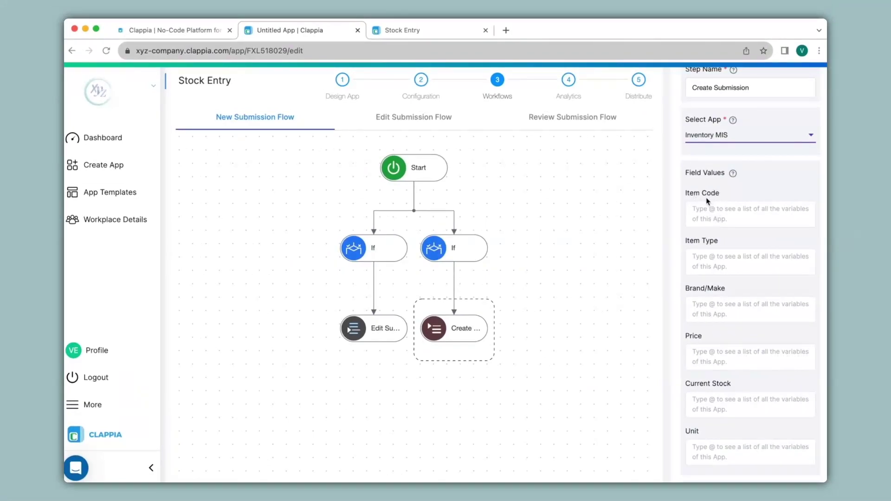
Step: Look up the New Item section's field variable names in the Stock Entry form
click(723, 211)
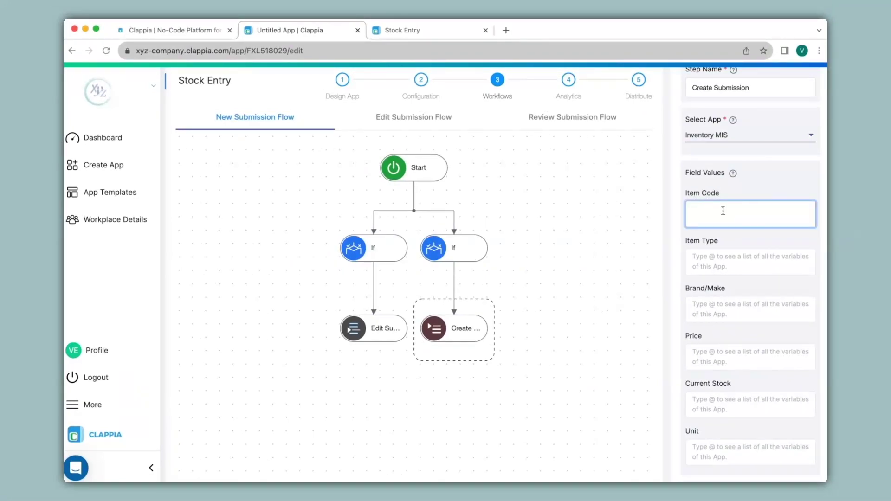
text(@itemcode)
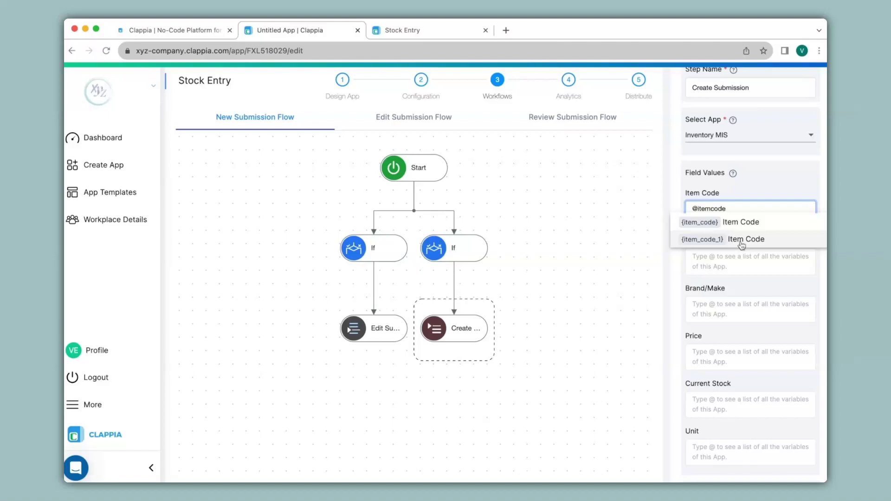
click(434, 30)
scroll(449, 180, down, 7)
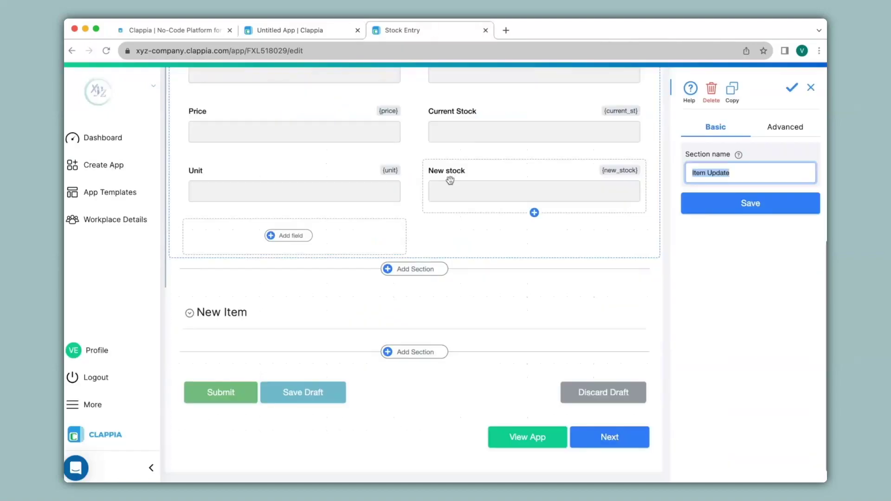
click(278, 318)
scroll(278, 318, down, 2)
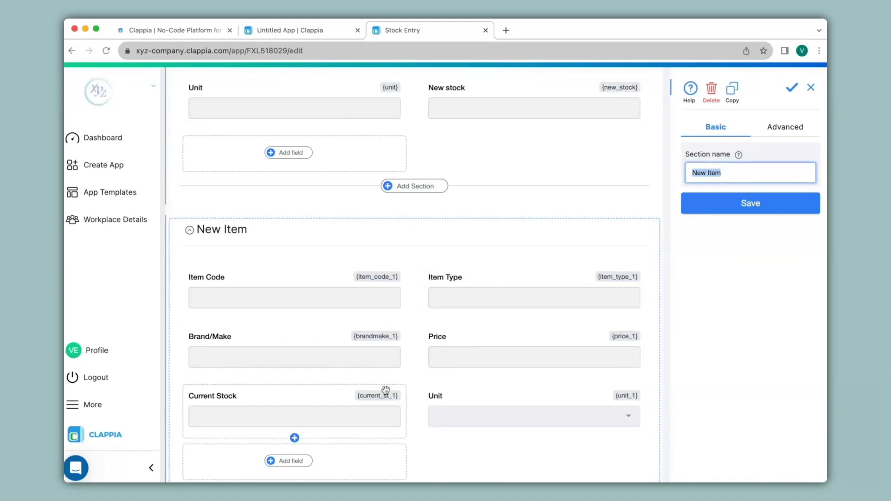
click(289, 30)
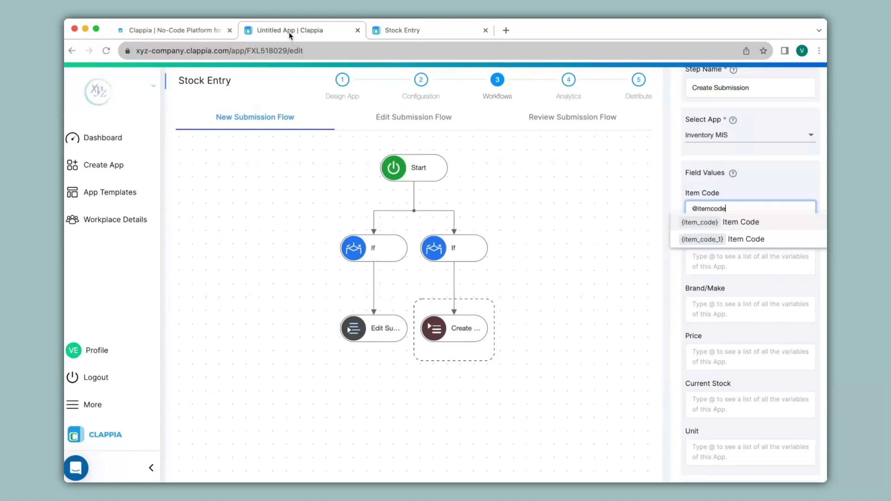
Step: Map Item Code, Item Type and Brand/Make to {item_code_1}, {item_type_1} and {brandmake_1}
click(720, 239)
click(716, 257)
text(@)
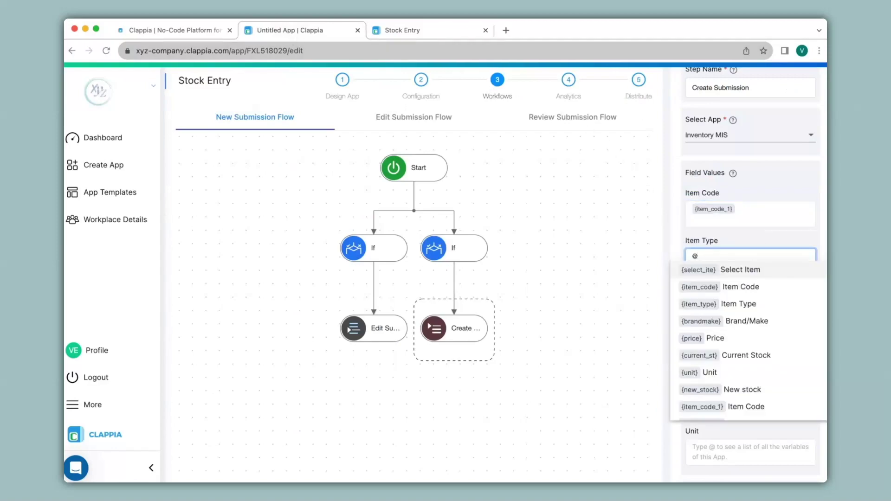
text(item_type)
click(724, 266)
click(718, 306)
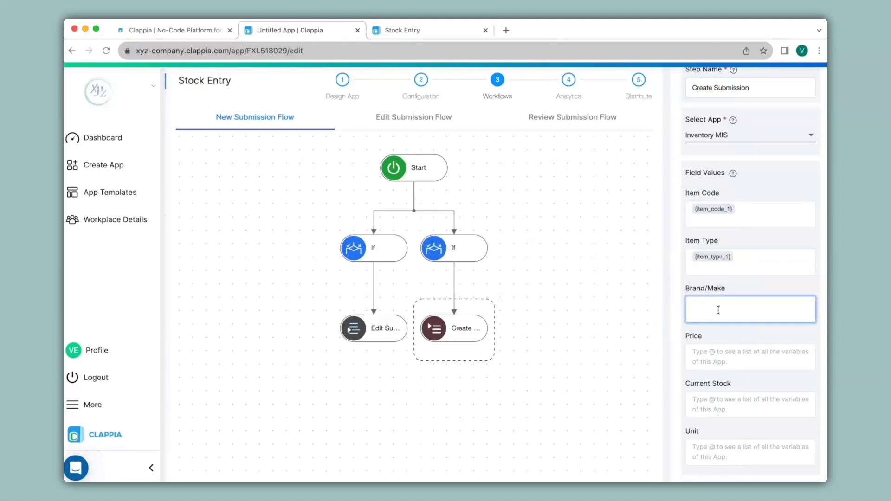
text(@brand)
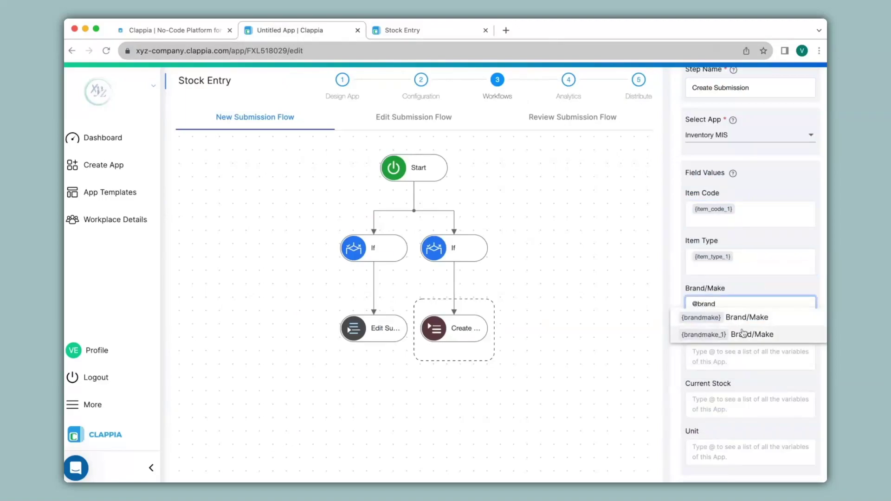
click(710, 334)
Step: Map Price, Current Stock and Unit to {price_1}, {current_st_1}, {unit_1} and save the step
click(709, 359)
text(@price)
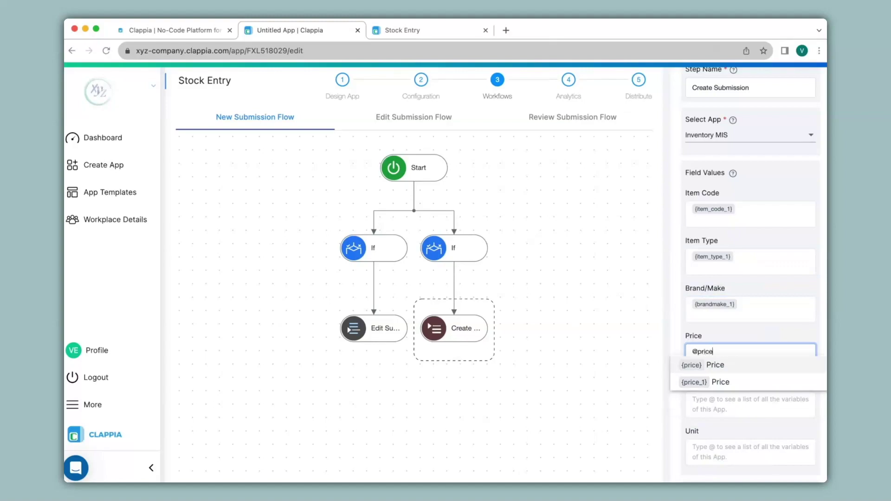
click(706, 380)
click(714, 405)
text(@curren)
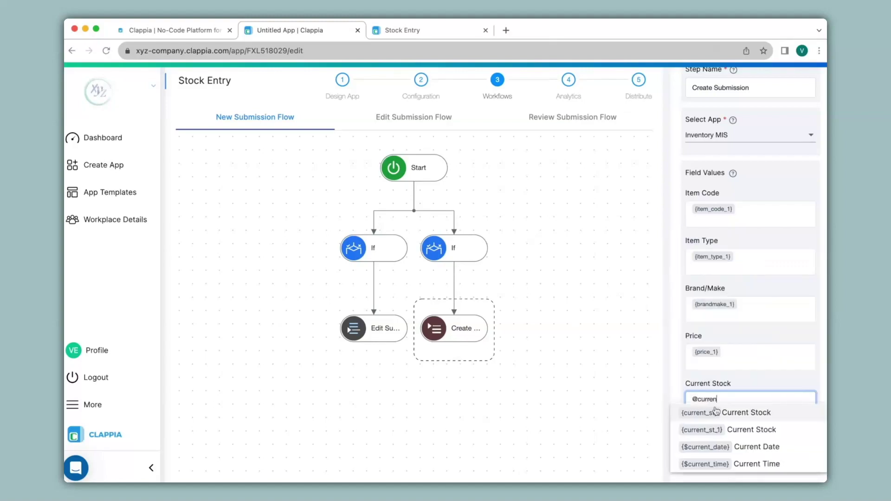
click(714, 428)
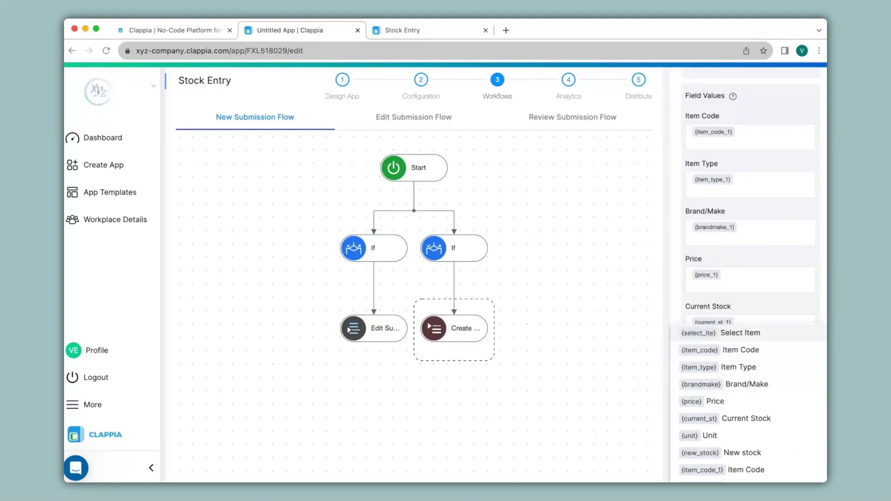
text(@unit)
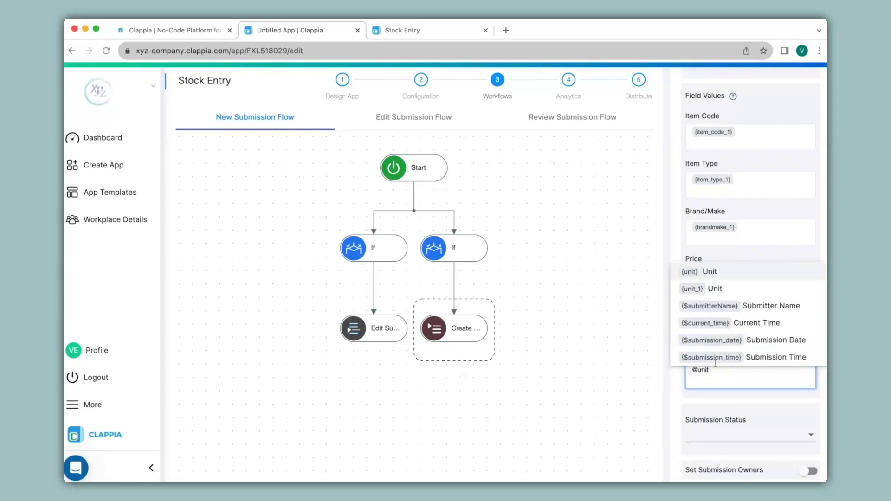
key(Down)
key(Return)
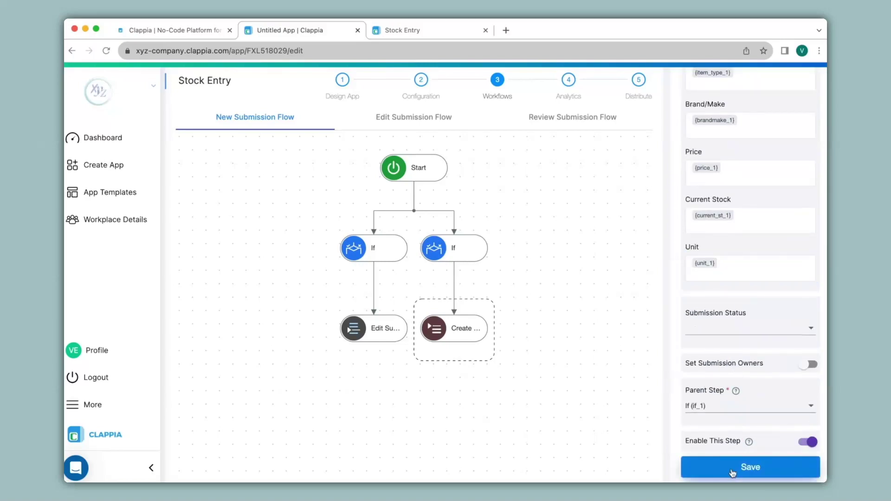
click(732, 472)
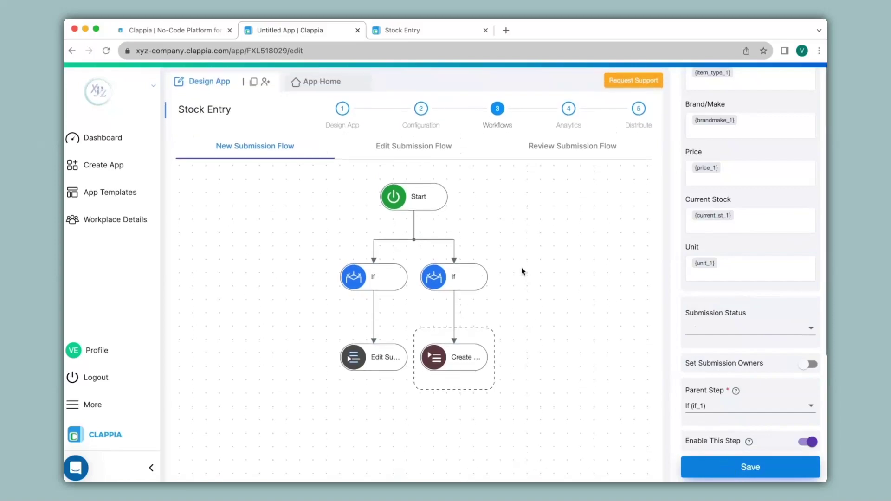
Step: Submit an Inventory MIS record: ItemCode01, Laptop, HP, 70000, stock 11, unit NA, and view submissions
click(444, 29)
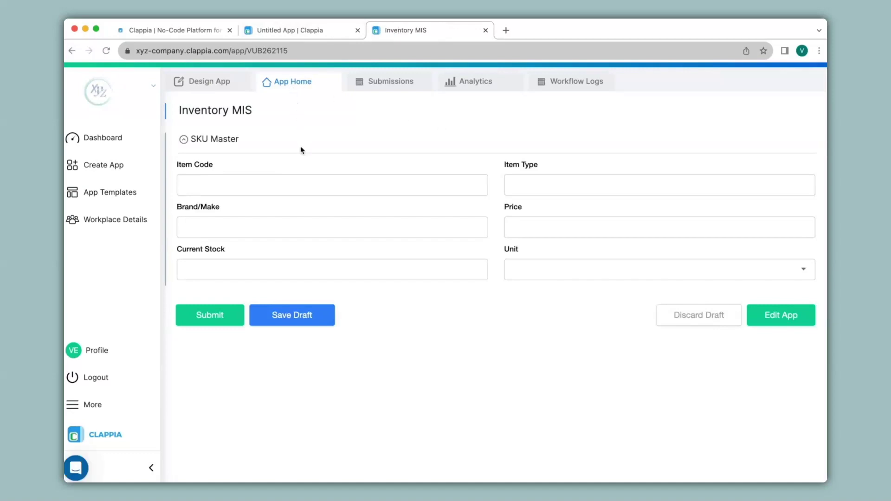
click(312, 185)
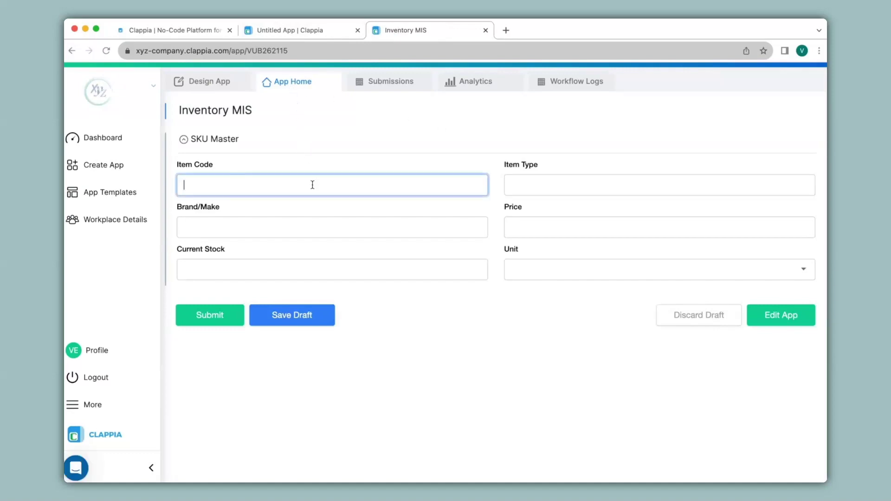
text(ItemCode01	Laptop	HP	70000	11)
click(659, 269)
click(516, 344)
click(231, 316)
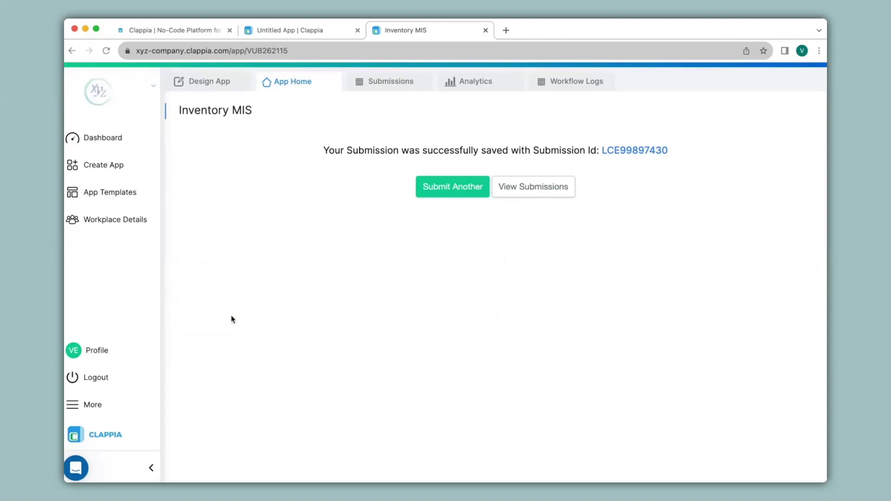
click(370, 83)
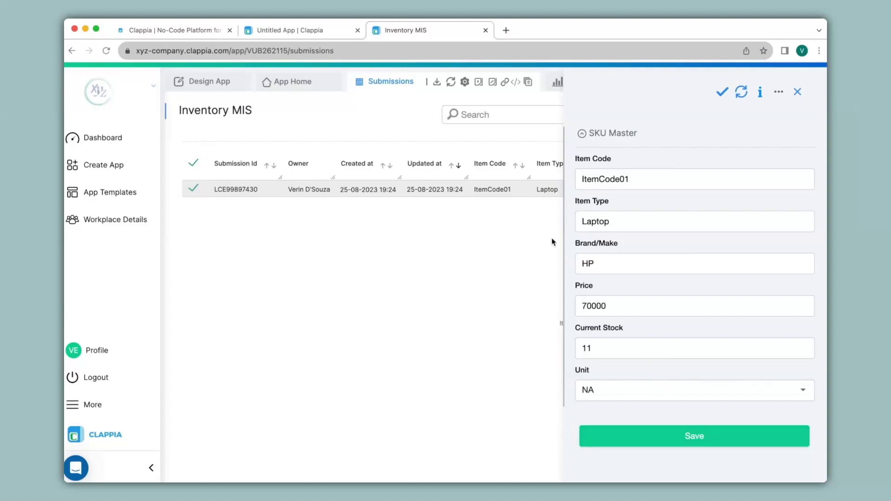
Step: Review the Inventory MIS bulk upload panel, then return to the Stock Entry workflow editor
click(798, 92)
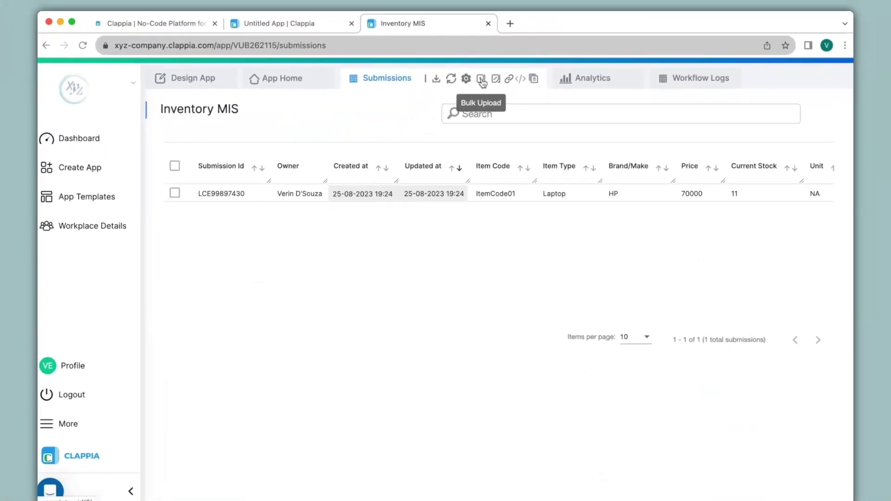
click(479, 87)
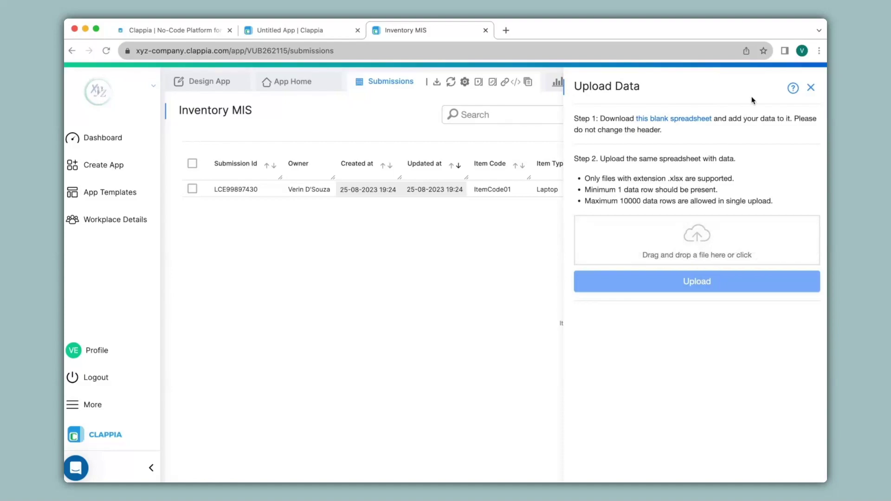
click(811, 88)
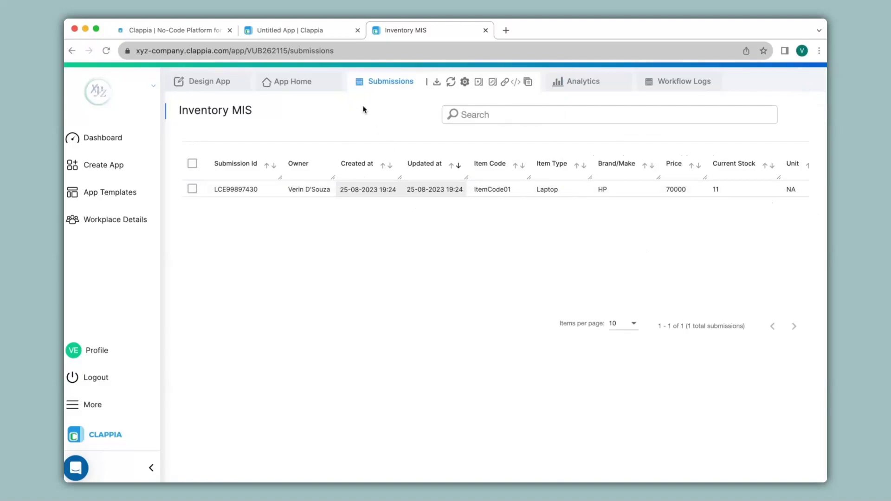
click(295, 30)
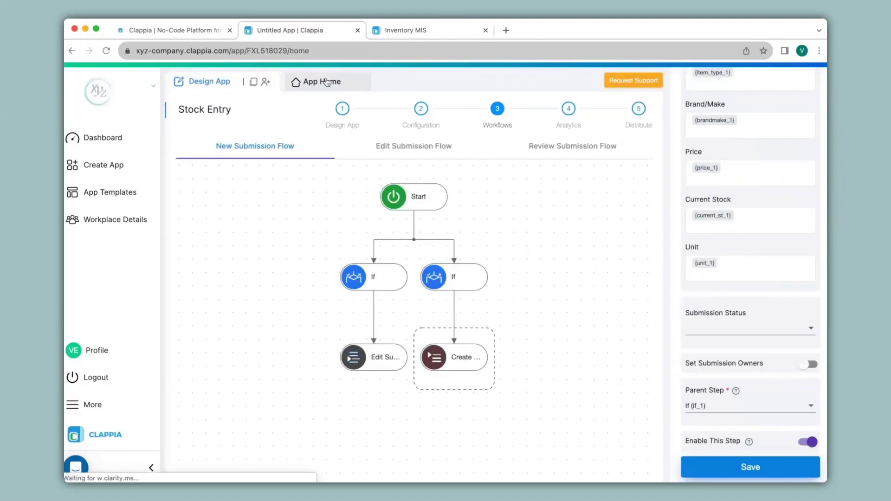
Step: Submit a Stock Entry Item Update for ItemCode01 Laptop HP with new stock 10
click(327, 82)
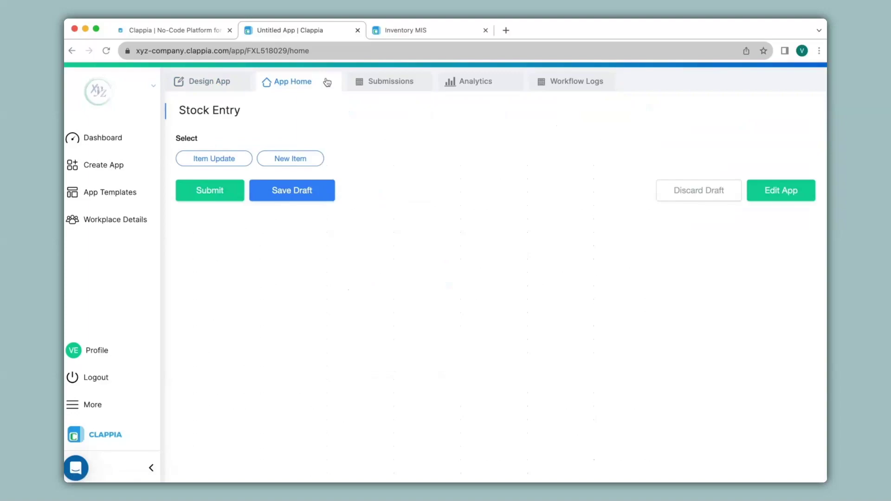
click(405, 31)
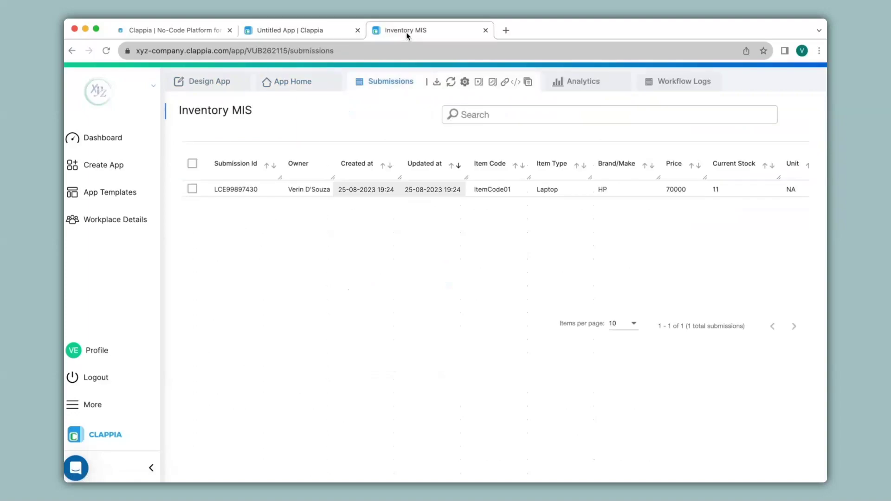
click(328, 28)
click(223, 159)
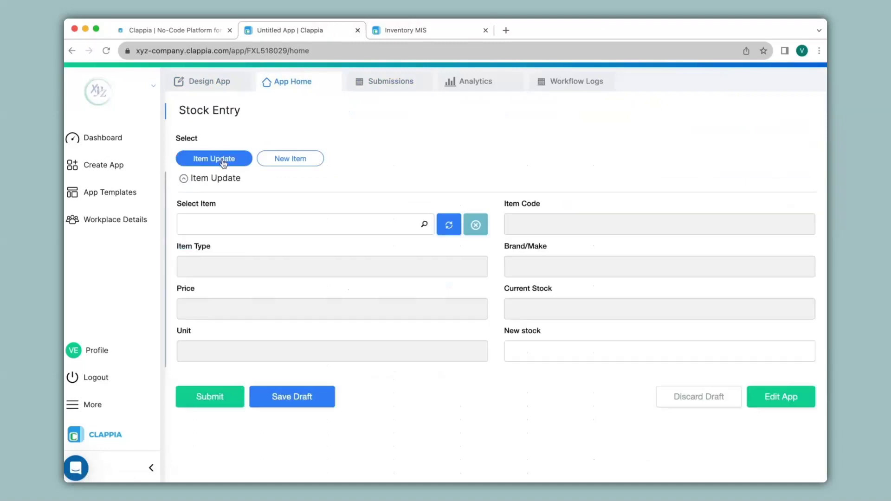
click(245, 224)
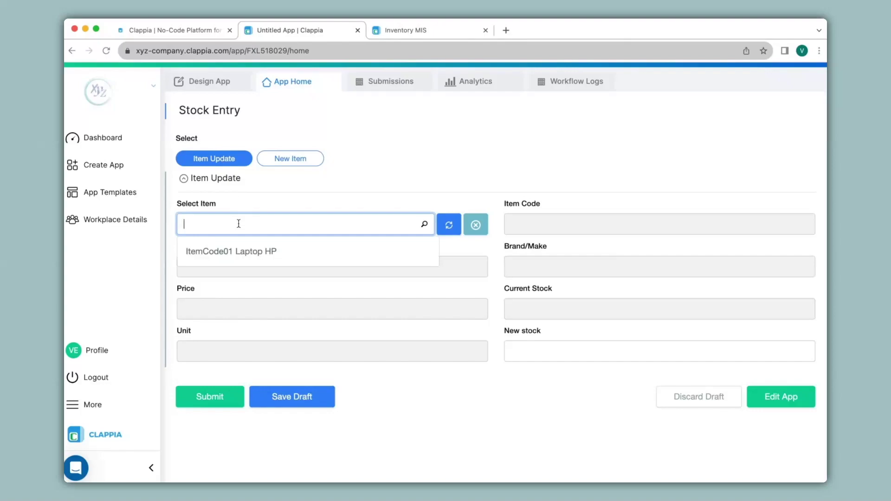
click(285, 257)
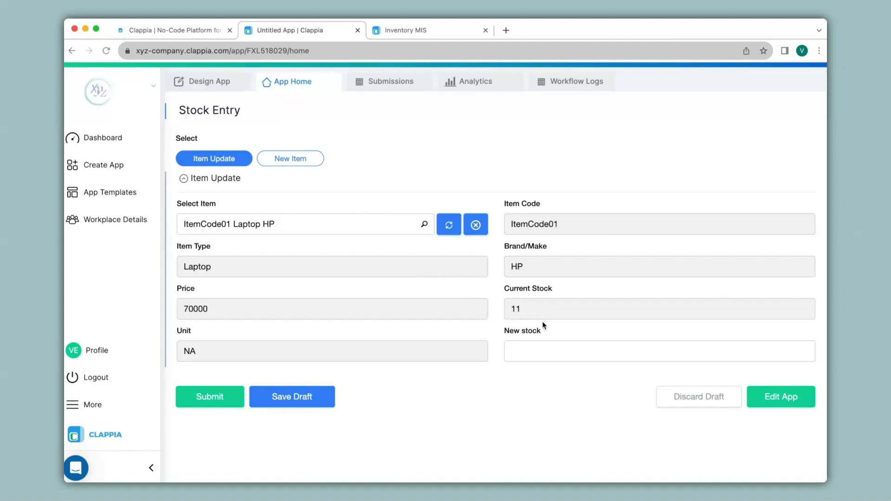
click(539, 352)
text(10)
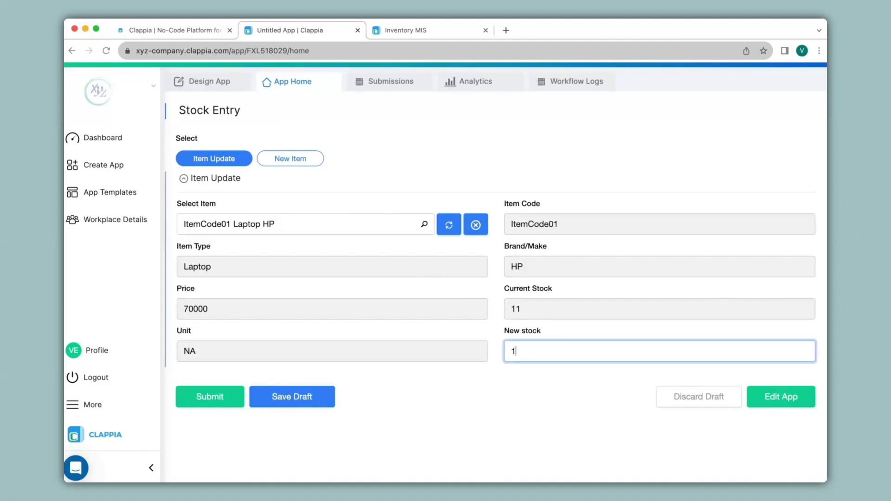
click(237, 396)
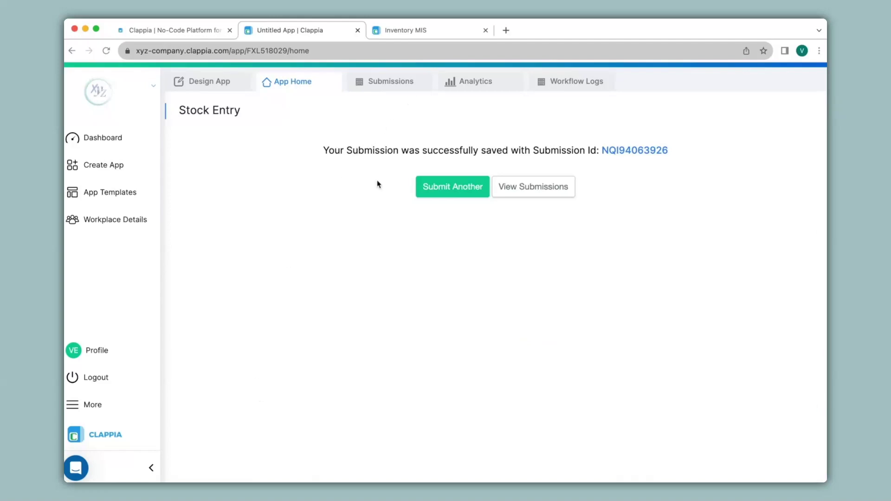
click(225, 85)
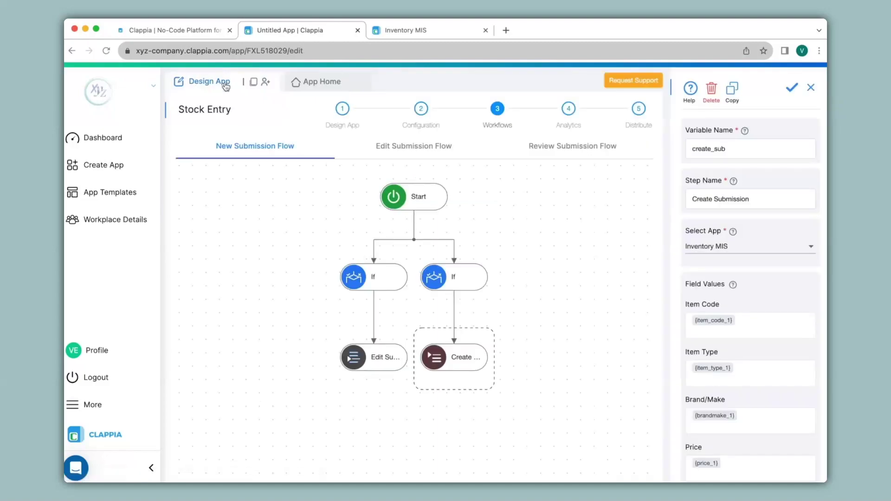
Step: Inspect the Item Update and New Item conditions and the Edit Submission step's stock formula
click(384, 276)
click(469, 279)
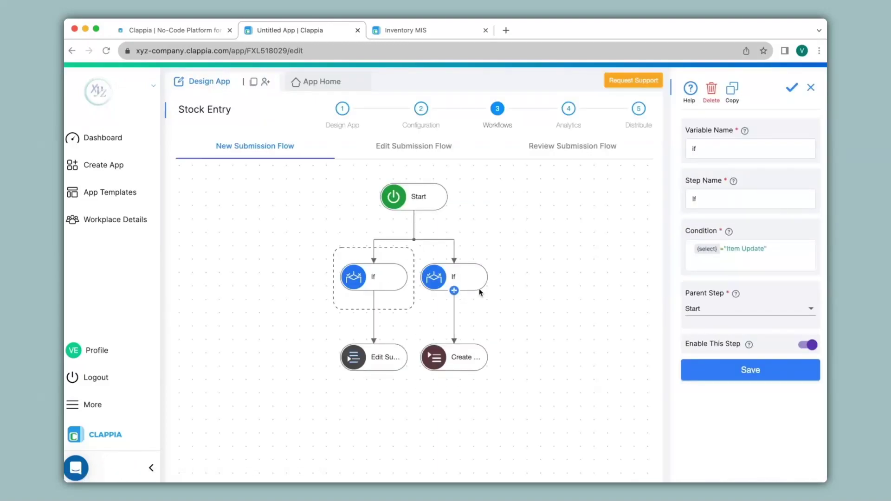
click(394, 275)
click(388, 364)
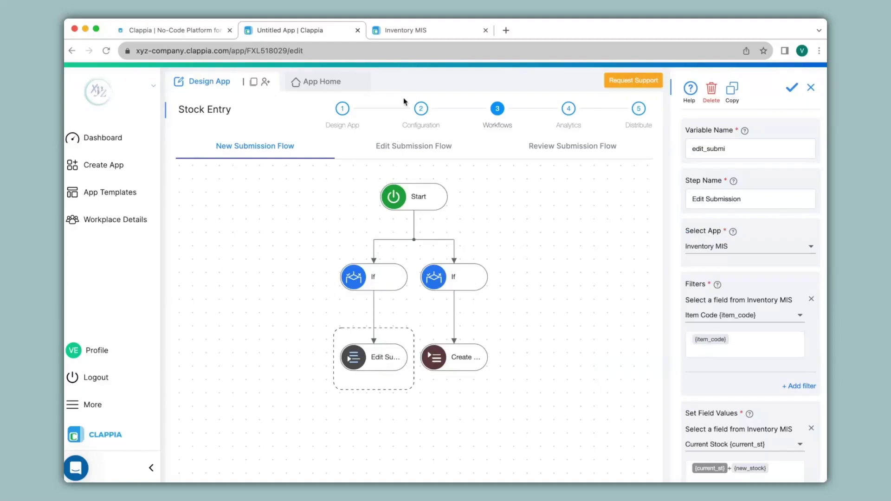
click(441, 29)
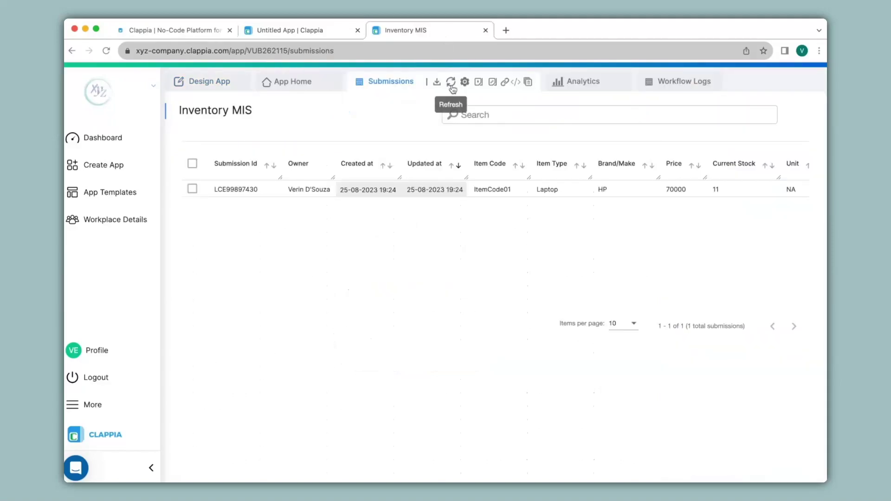
Step: Reload the Inventory MIS records and start a New Item entry in Stock Entry
click(451, 87)
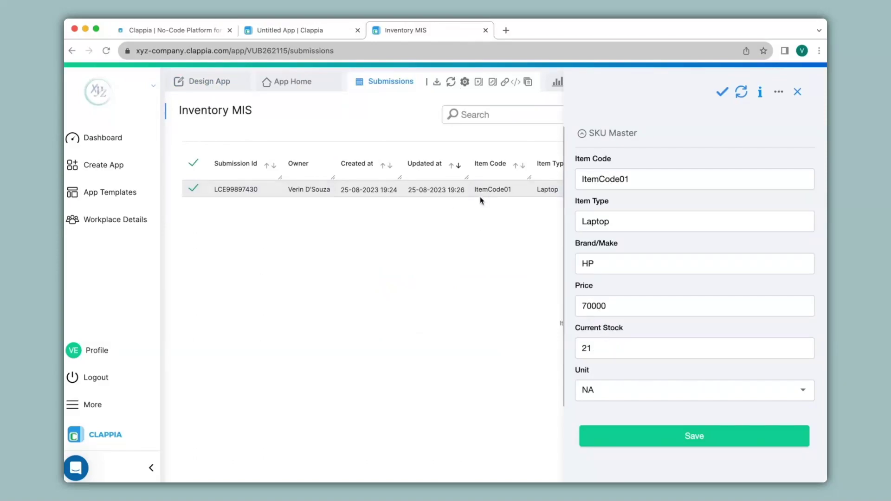
click(298, 30)
click(331, 86)
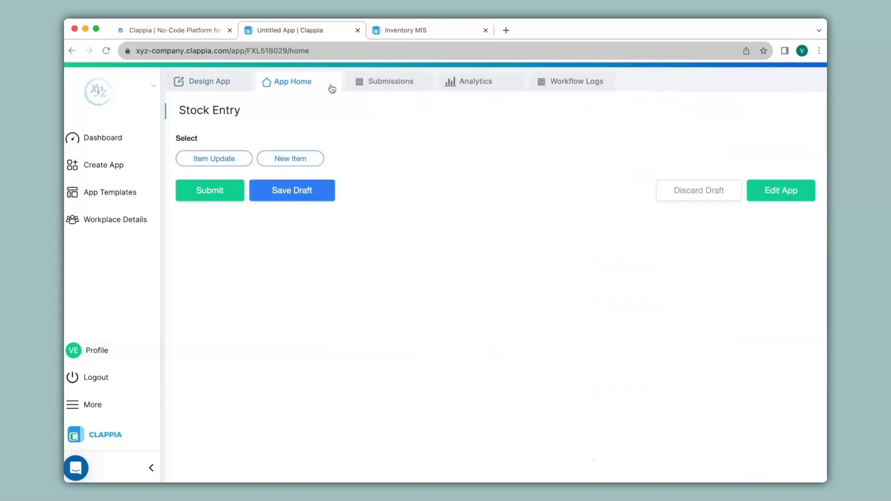
click(300, 159)
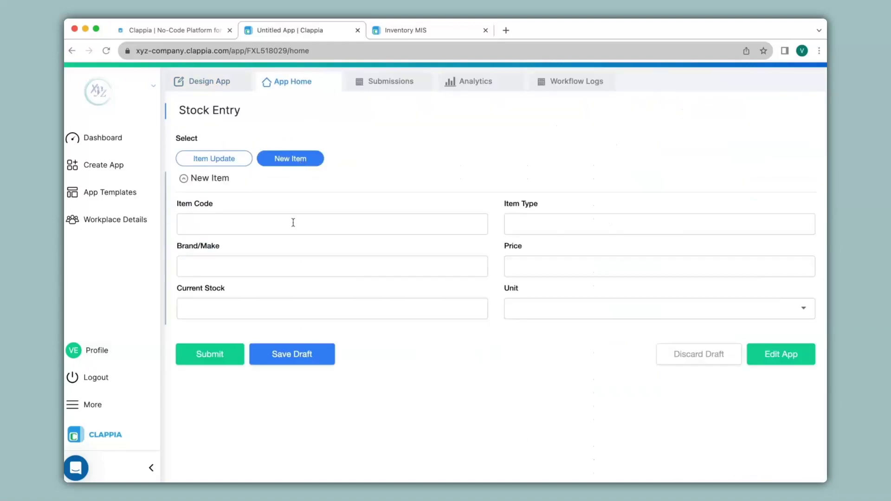
Step: Submit new item ItemCode02: Laptop, Lenovo, price 60000, stock 12, unit NA
click(293, 222)
text(ItemCode02)
key(Tab)
text(Laptop)
key(Tab)
text(Lenovo)
key(Tab)
text(60000)
key(Tab)
text(12)
click(659, 308)
click(539, 384)
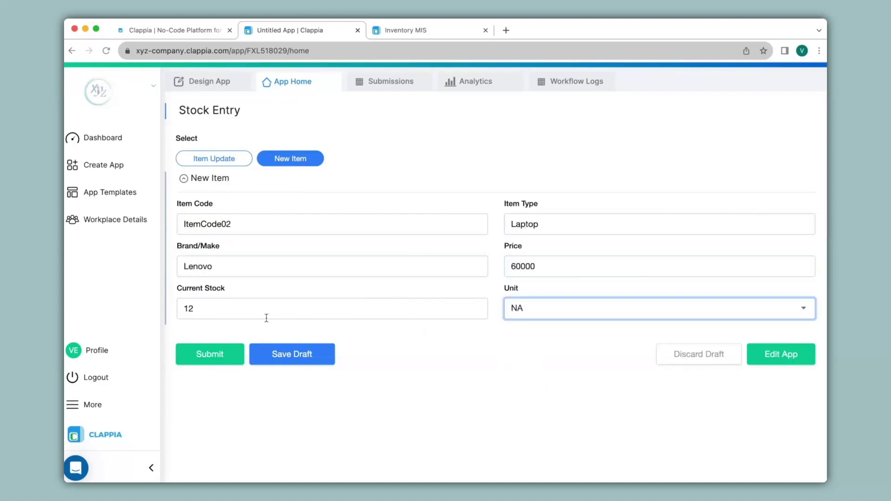
click(229, 352)
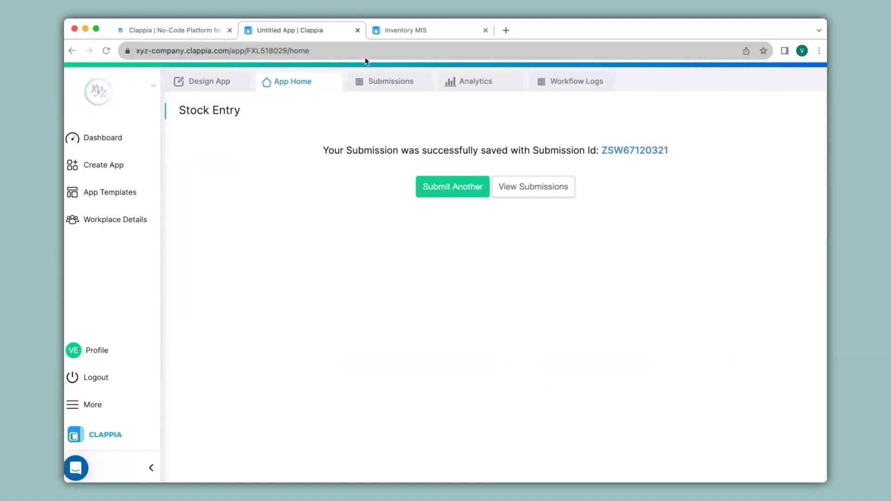
Step: Reload Inventory MIS and open the new ItemCode02 record's details
click(423, 31)
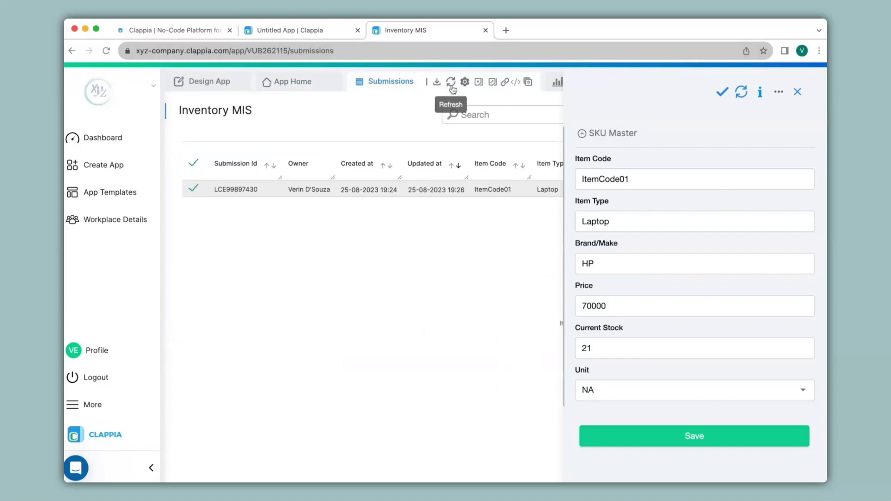
click(451, 84)
click(489, 193)
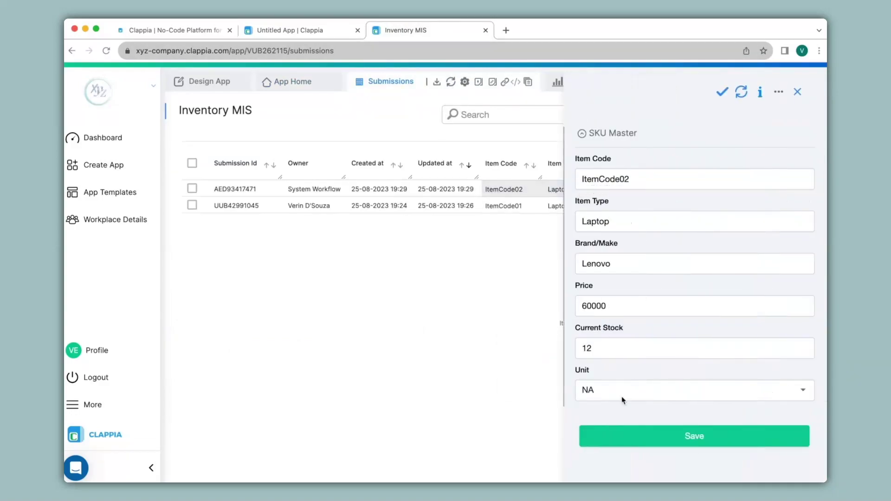
Step: Check the low-stock condition in the Inventory MIS workflow's If step
click(220, 84)
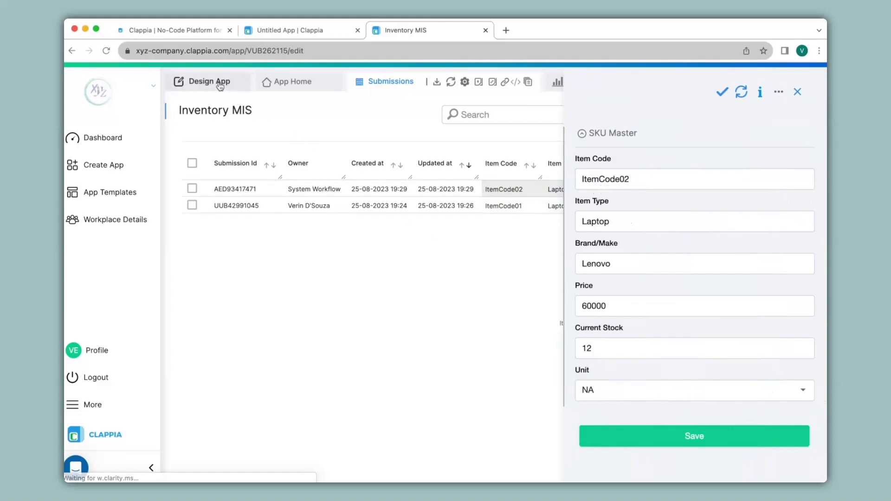
click(497, 120)
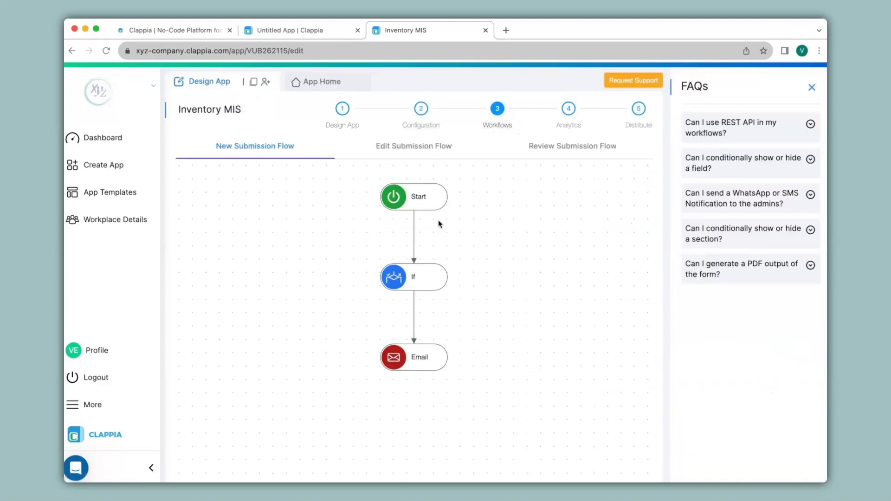
click(418, 274)
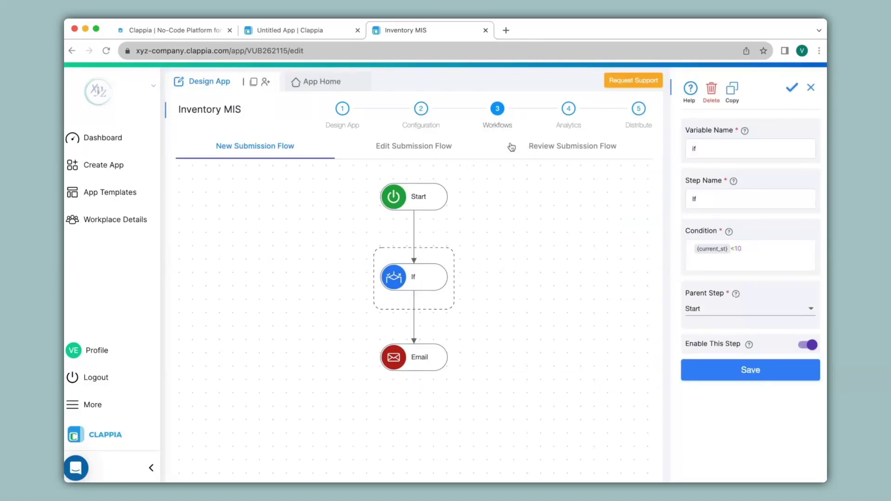
Step: Fill the Inventory MIS form with ItemCode03, Laptop, Dell, 60000, stock 5, unit NA
click(325, 88)
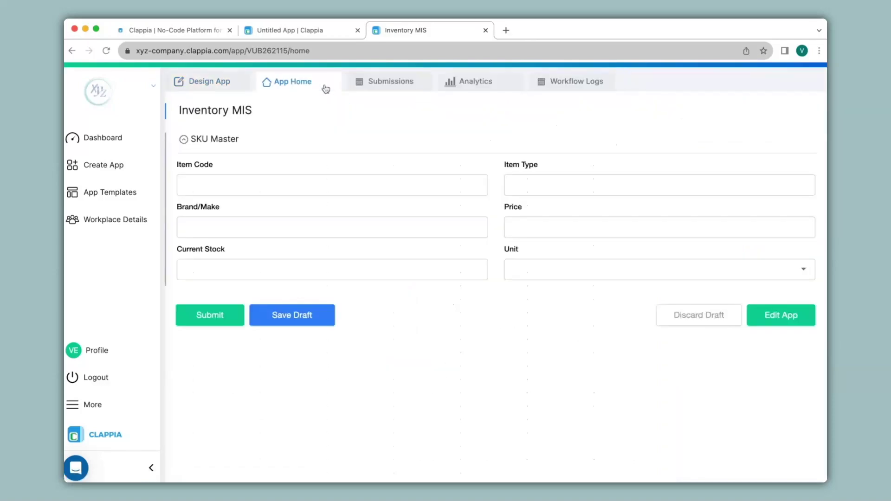
click(334, 184)
text(ItemCode03)
key(Tab)
text(Laptop)
key(Tab)
text(Dell	60000	5)
click(568, 267)
click(537, 344)
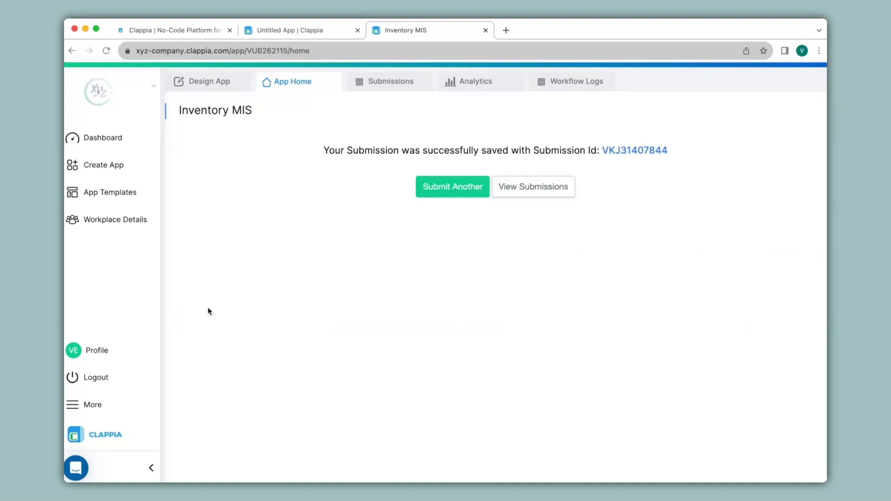
Step: Open the Inventory MIS submissions list showing the three item records
click(391, 80)
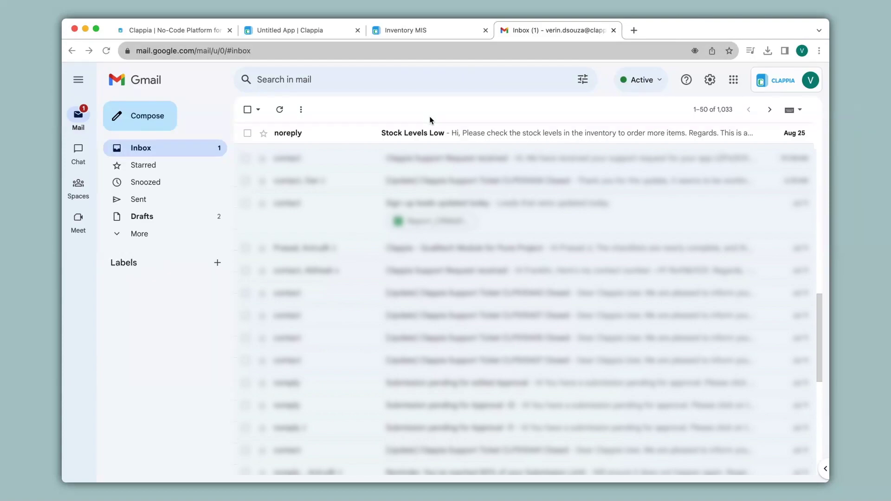
Step: Read the Stock Levels Low alert email, then close the Gmail tab
click(409, 132)
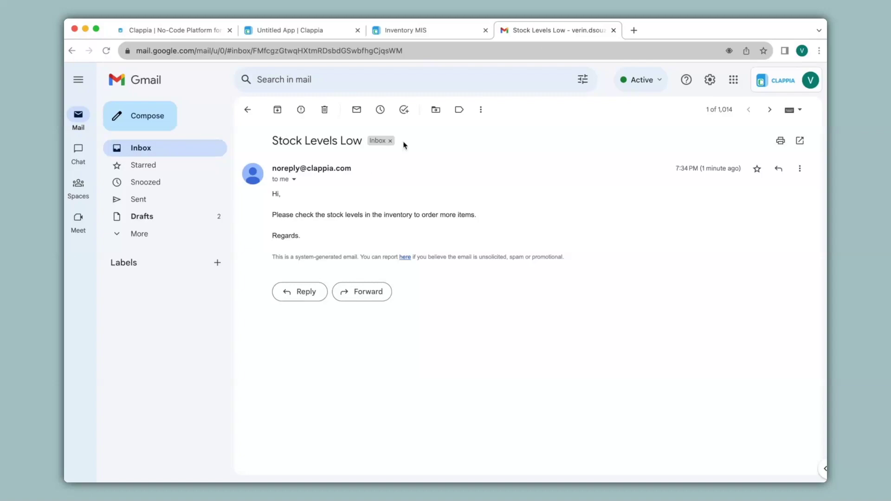
click(612, 30)
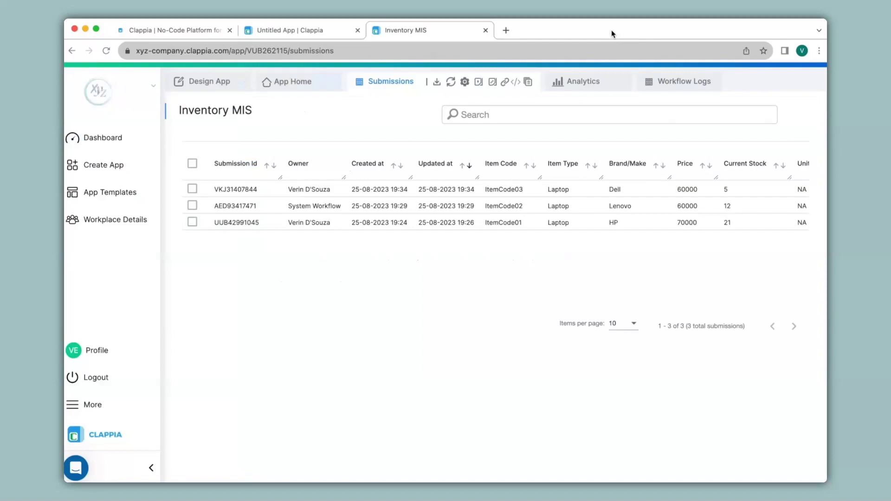
Step: Compare the Stock Entry form with the Inventory MIS records across the two tabs
click(327, 29)
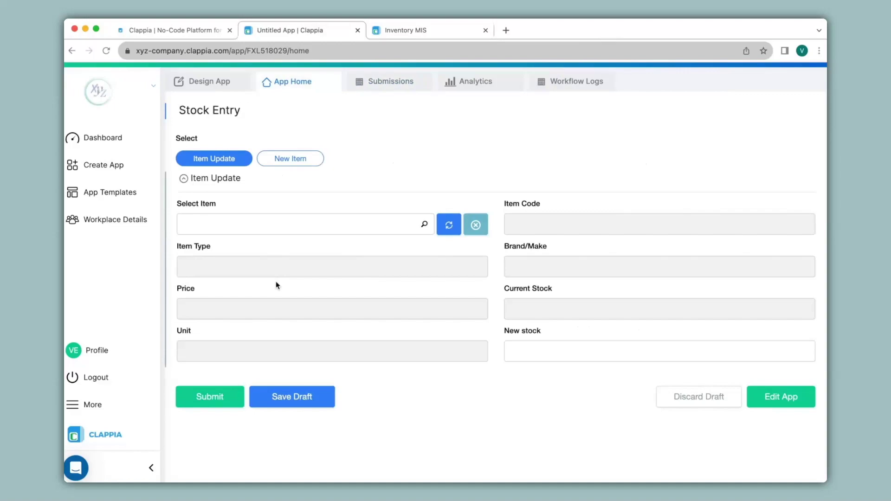
click(402, 31)
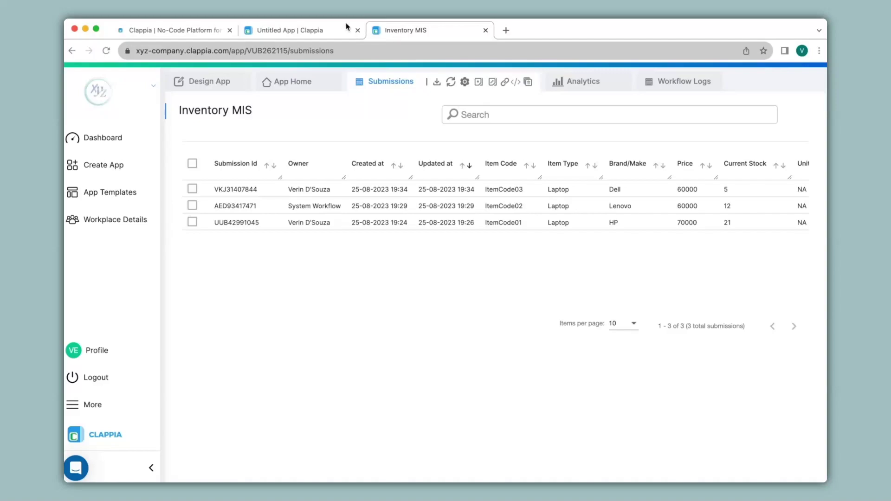
click(303, 32)
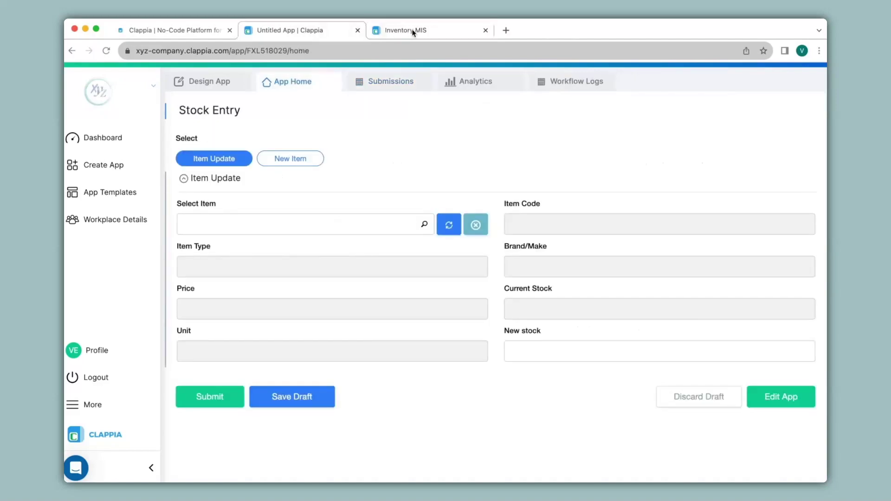
click(408, 32)
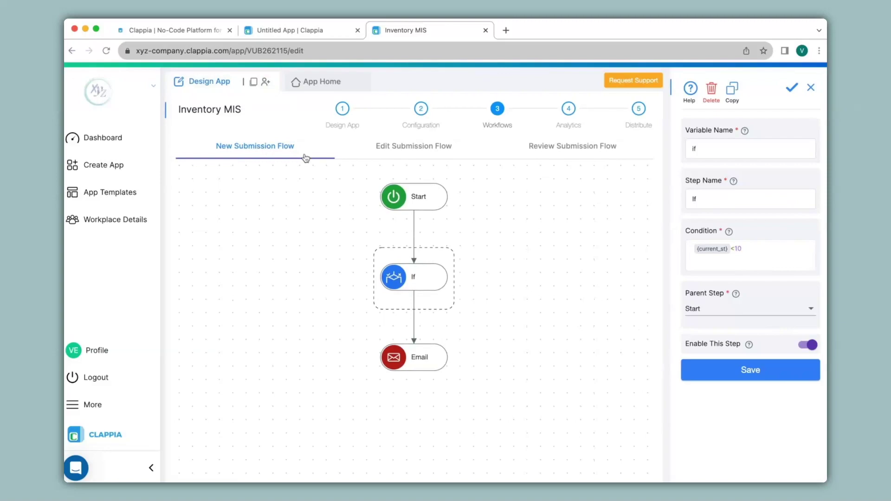
mouse_move(432, 354)
Step: Submit a -3 Stock Entry update for ItemCode02 Lenovo laptop, then view the Inventory MIS records
click(311, 32)
click(336, 218)
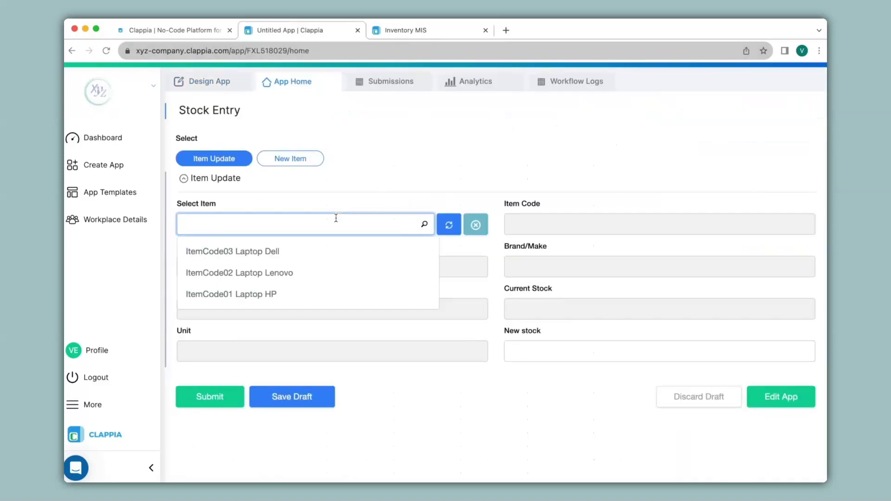
click(298, 276)
click(528, 351)
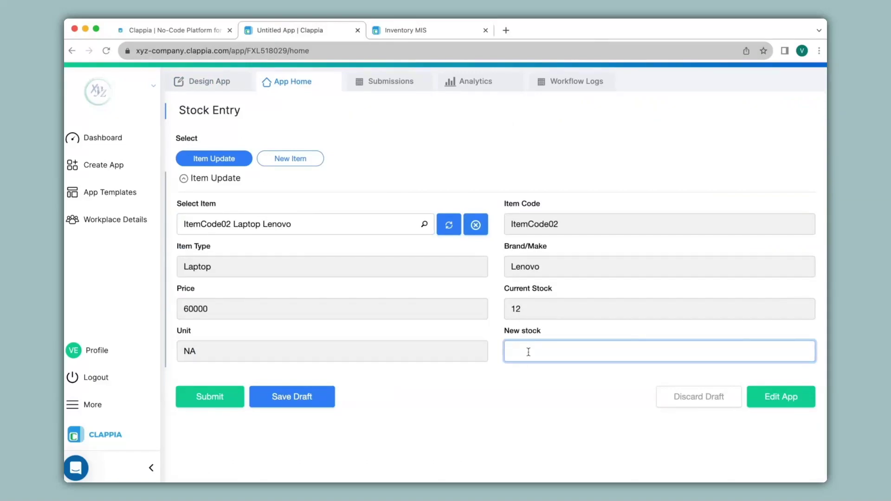
text(-3)
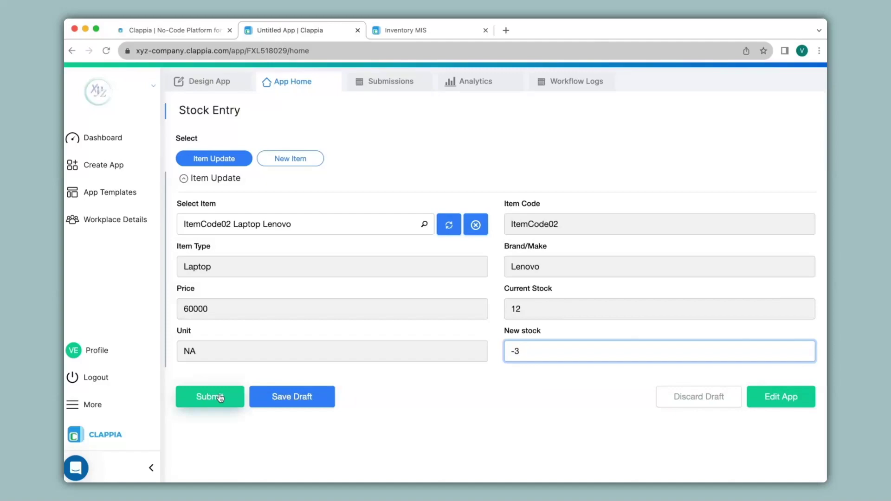
click(217, 396)
click(423, 33)
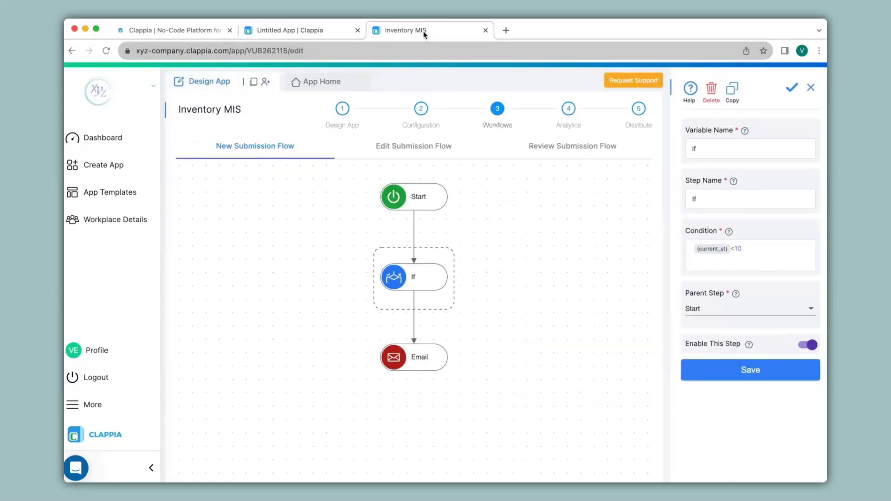
click(289, 80)
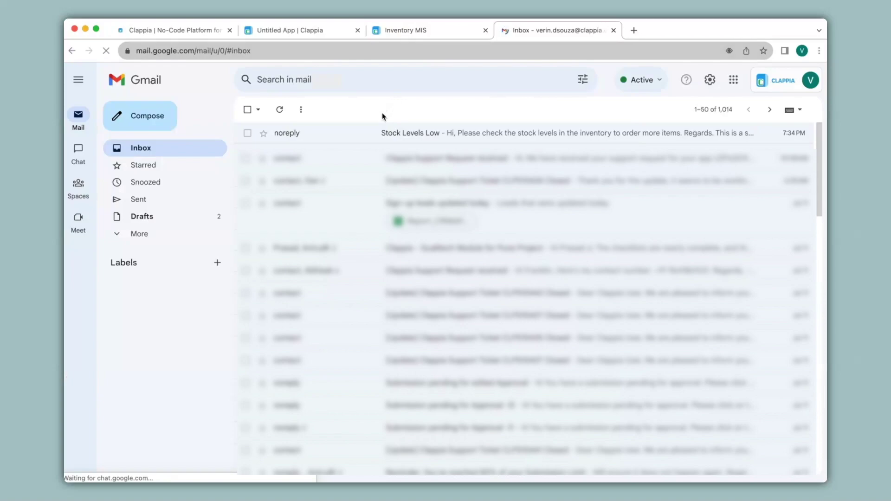
Step: Close Gmail and open the Inventory MIS design's Edit Submission Flow, which has only Start
click(613, 30)
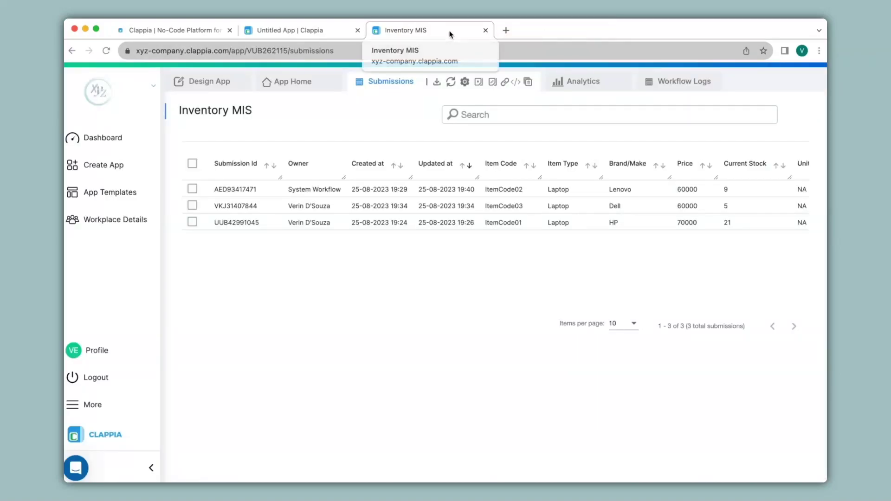
click(218, 82)
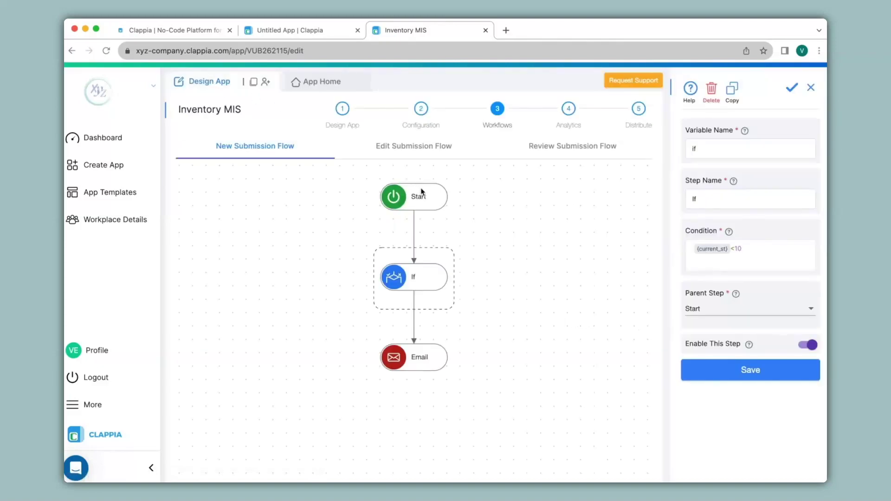
mouse_move(439, 362)
click(432, 152)
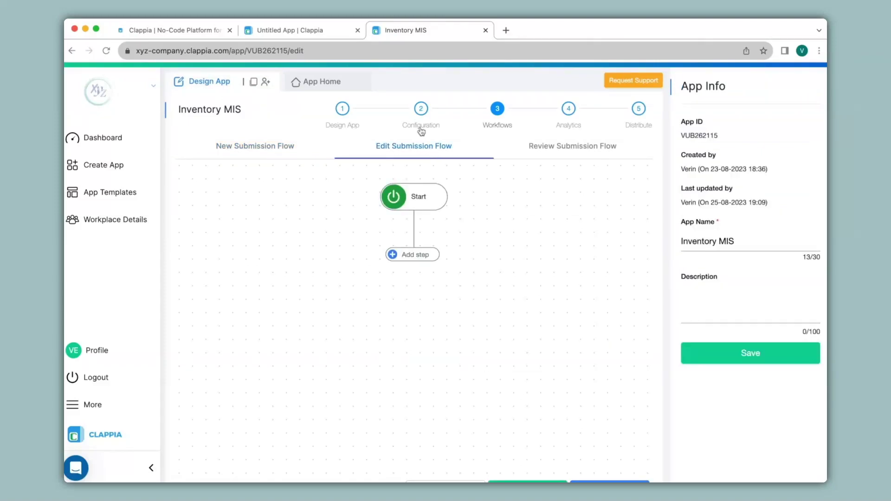
Step: Add an If step on current_stock after Start, followed by an Email step
click(297, 33)
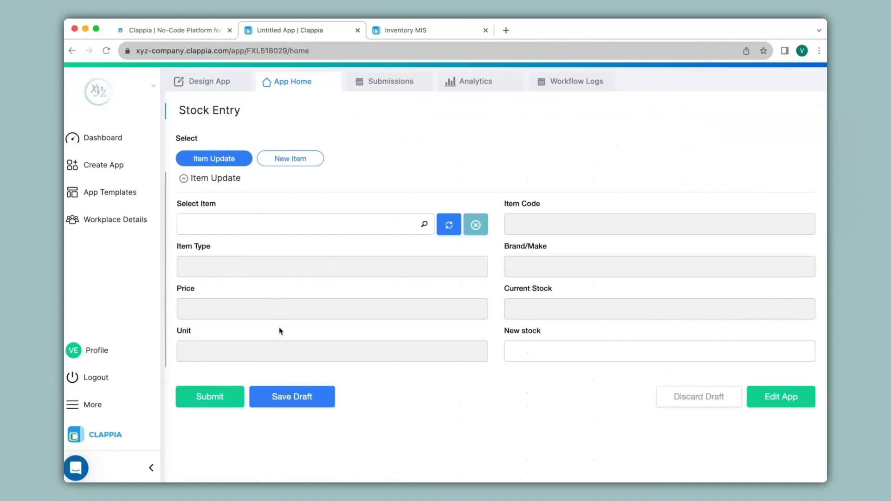
click(427, 33)
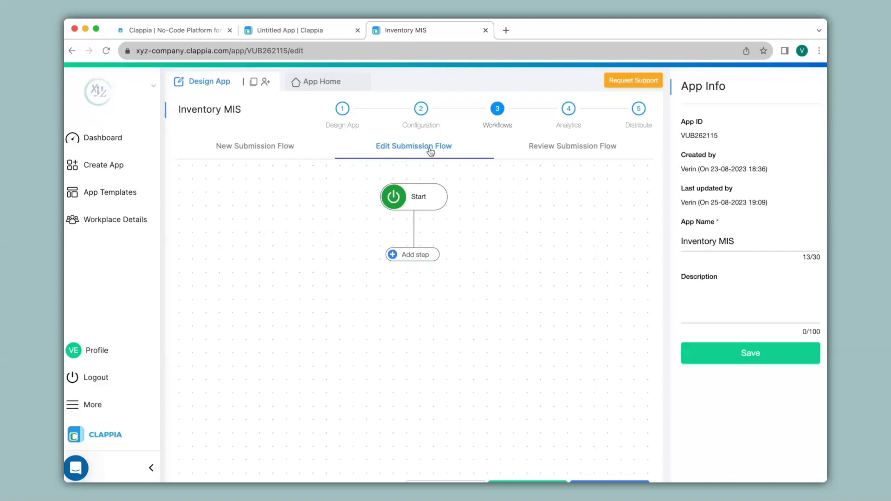
click(417, 255)
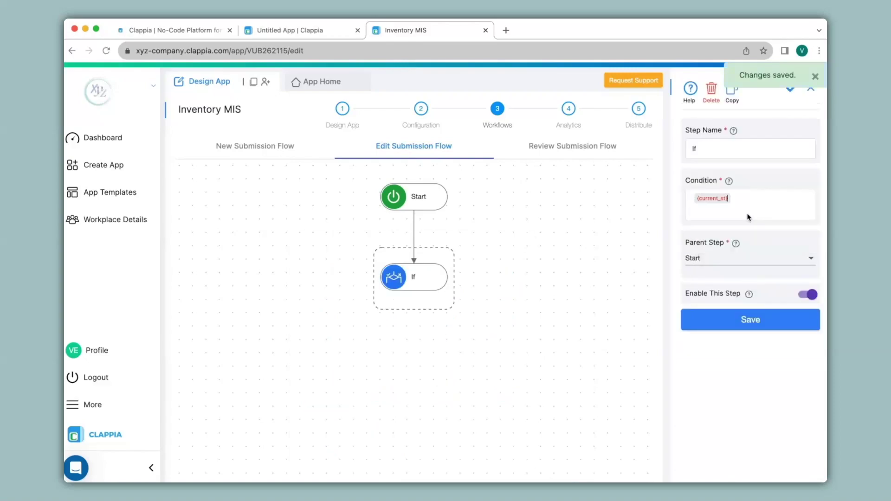
click(413, 324)
Step: Enter the alert email's recipient and a body asking to check stock levels, then save
click(324, 358)
text(verin.)
scroll(750, 278, down, 10)
text(Hi,  Please check the stock levels in the inventory to order more items.  Regards.)
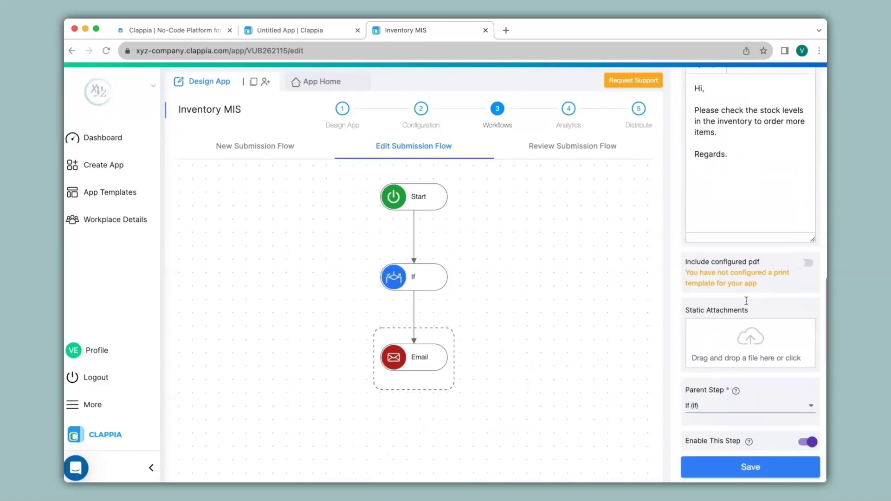
click(747, 467)
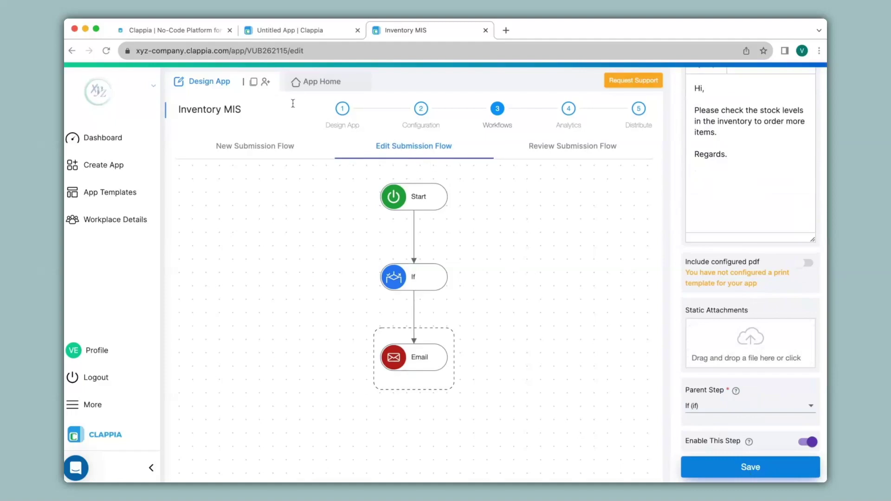
click(289, 32)
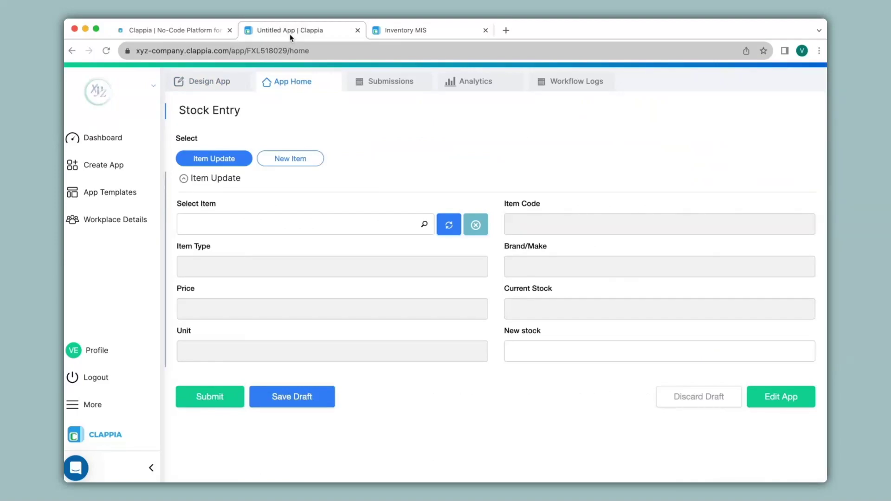
Step: Submit a Stock Entry of 10 for ItemCode01 Laptop HP and return to Inventory MIS
click(280, 224)
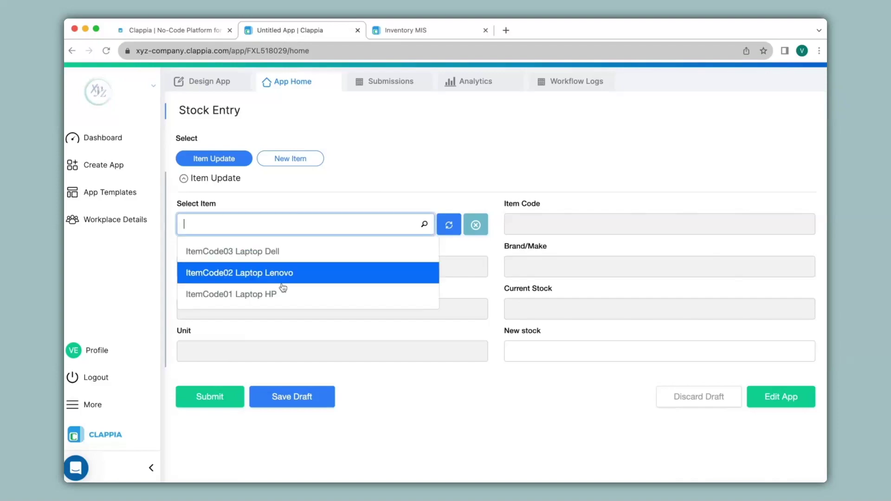
click(287, 296)
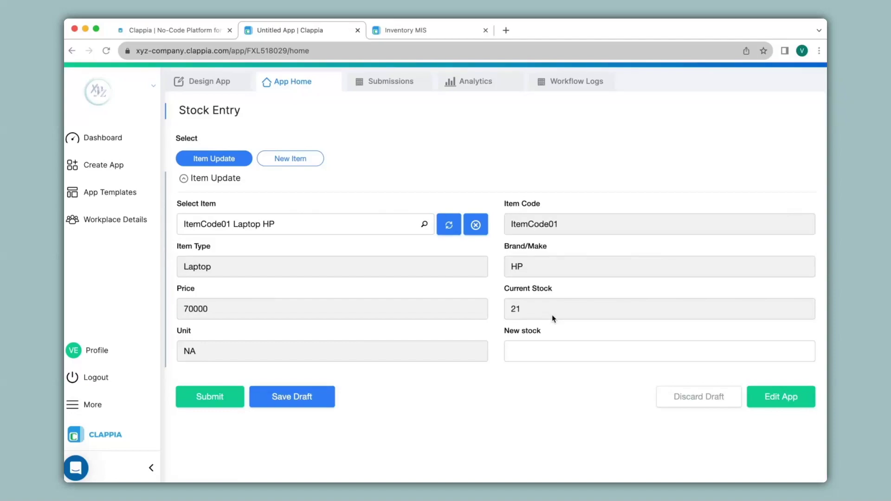
click(539, 352)
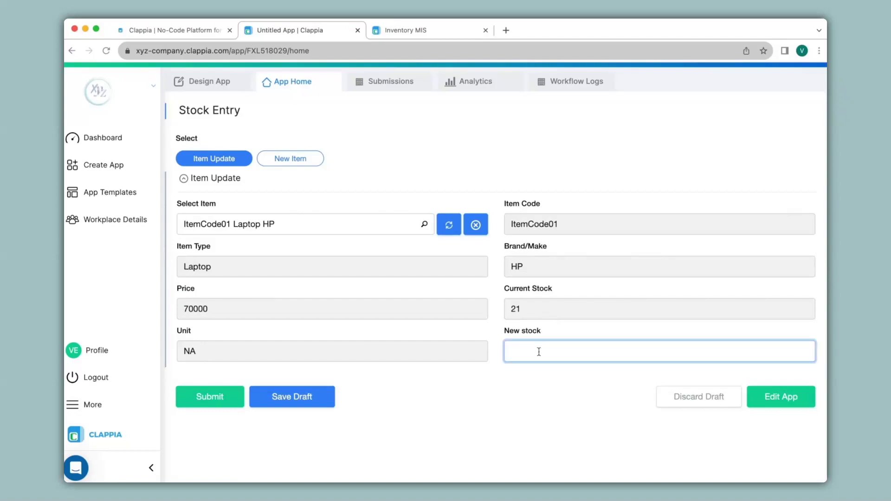
text(10)
click(211, 396)
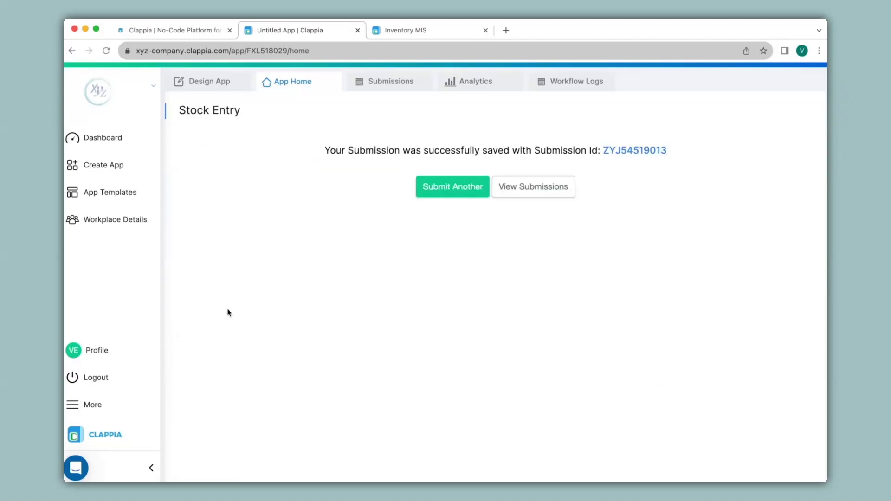
click(416, 37)
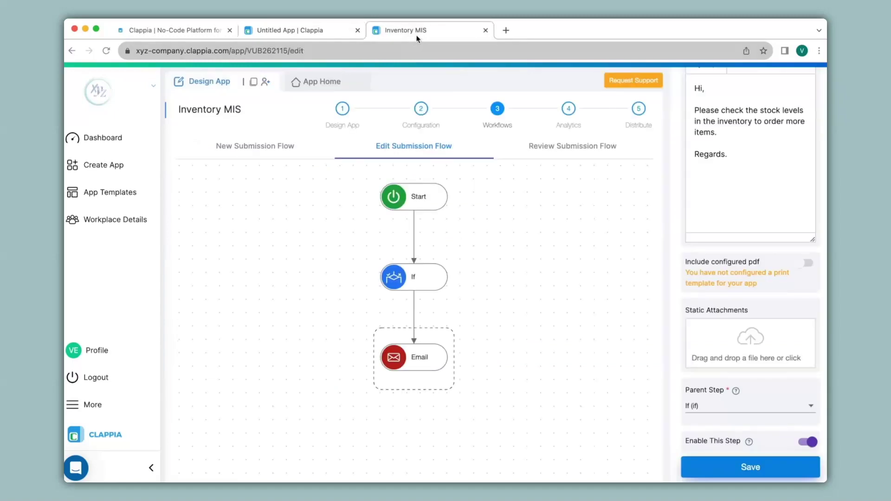
Step: View Inventory MIS submissions, read the Stock Levels Low email, and close Gmail
click(296, 82)
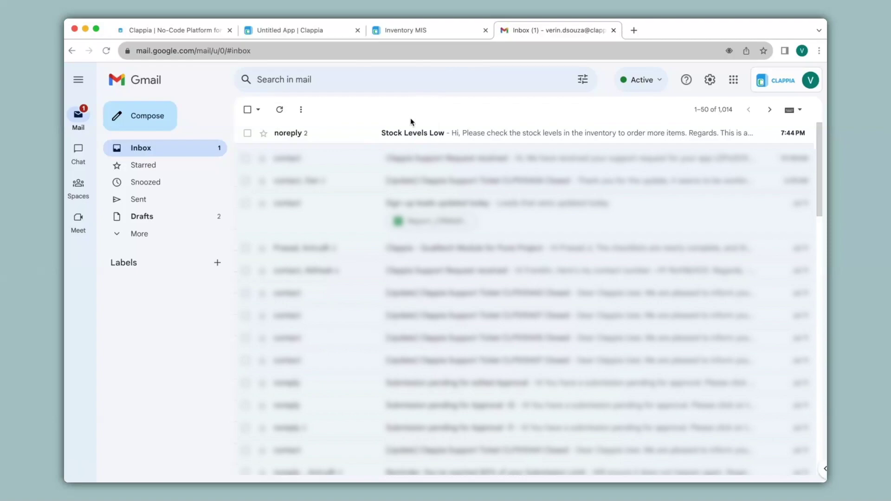
click(410, 133)
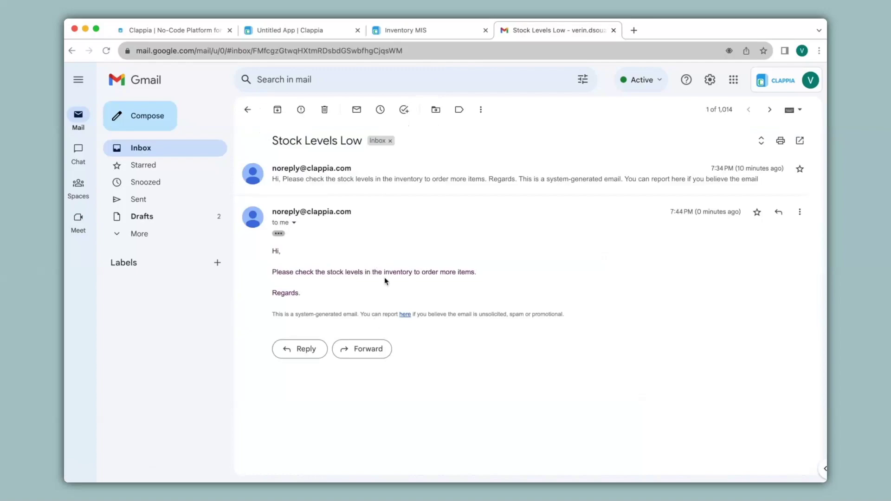
key(super+w)
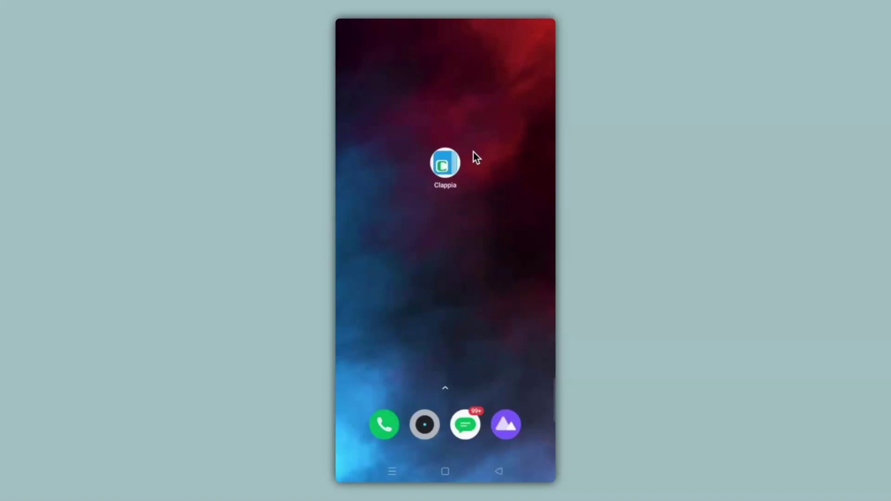
Step: On the phone, submit a Stock Entry Item Update of 6 for ItemCode01 Laptop HP
click(445, 164)
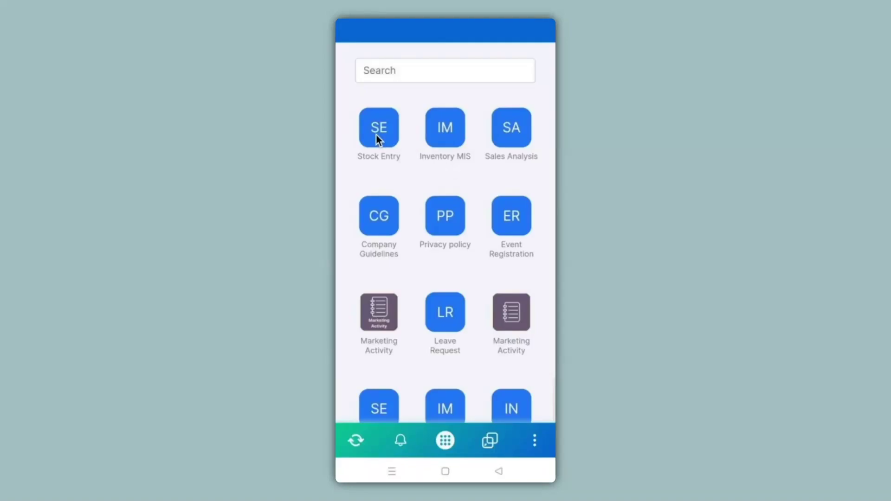
click(376, 135)
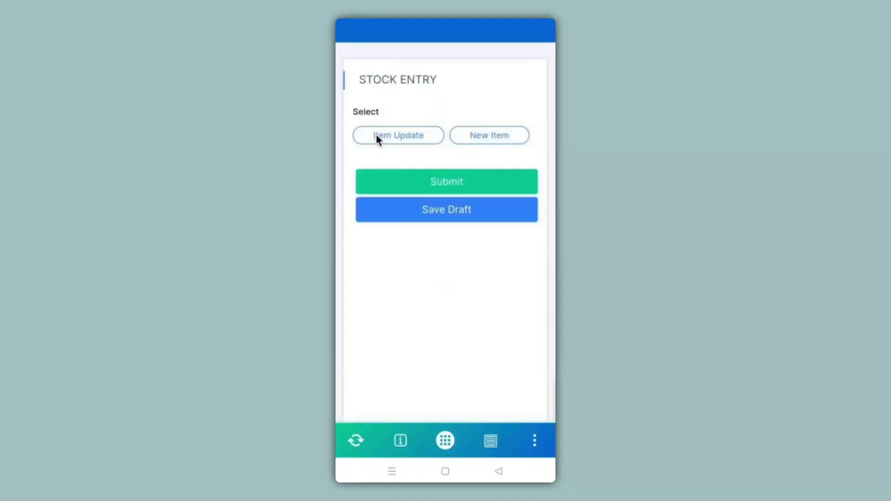
click(376, 136)
click(424, 246)
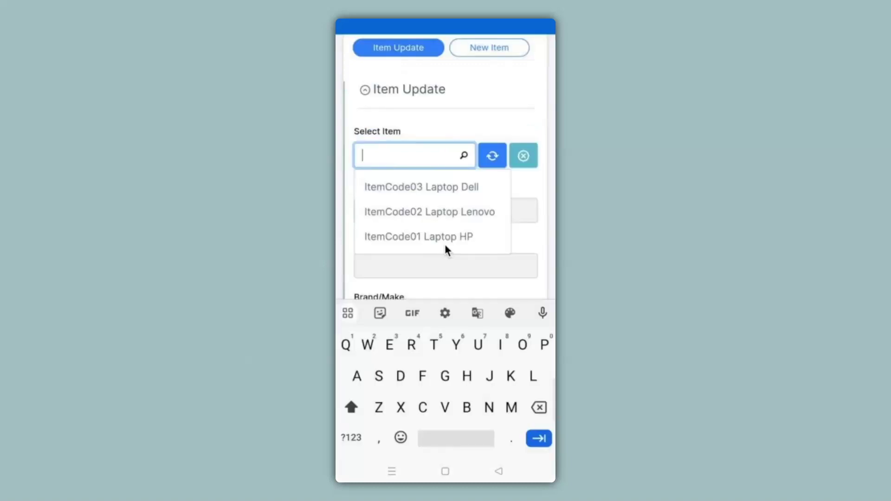
click(445, 237)
scroll(445, 248, down, 3)
scroll(445, 248, down, 1)
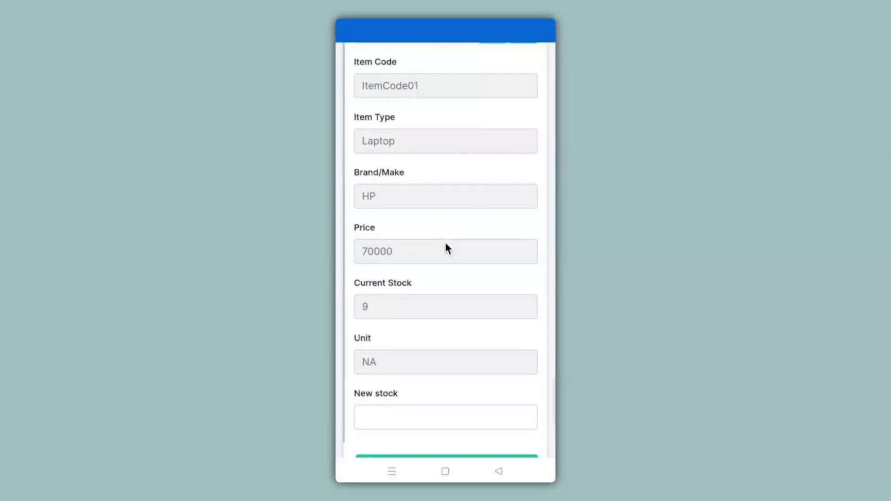
scroll(445, 248, down, 3)
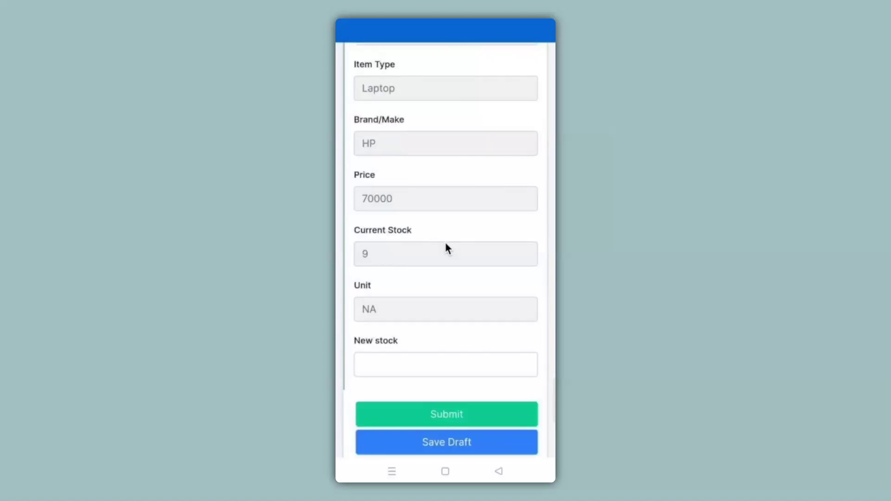
click(448, 364)
text(6)
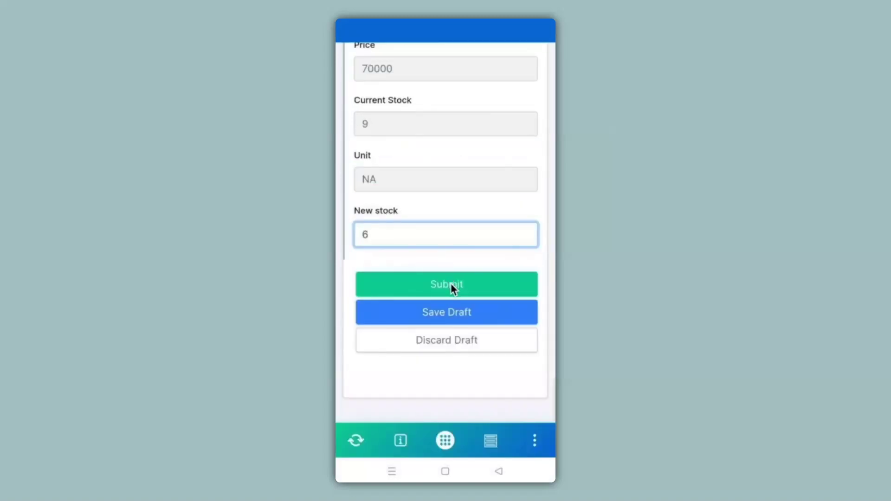
click(452, 287)
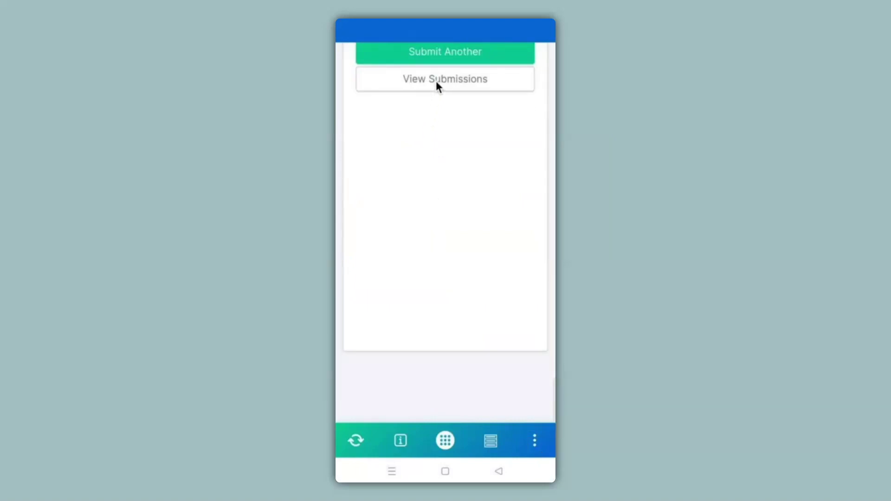
Step: Check in Inventory MIS submissions that ItemCode01's current stock is now 15
click(499, 472)
click(453, 124)
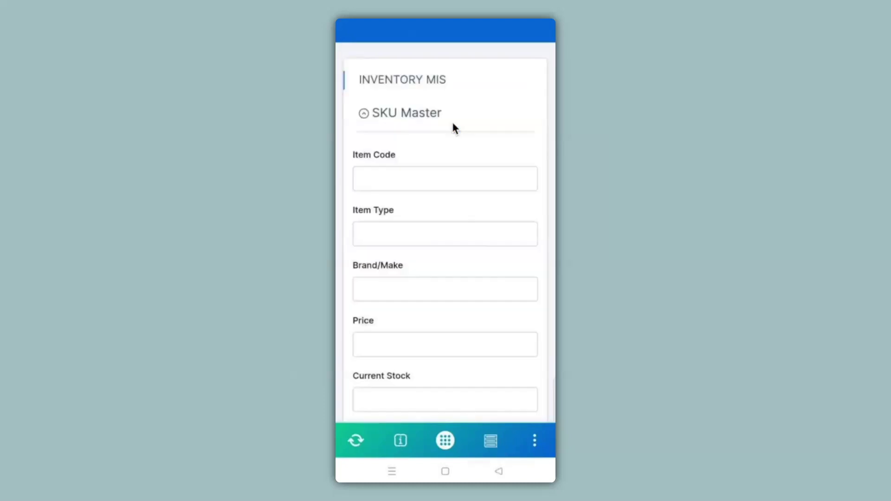
click(491, 442)
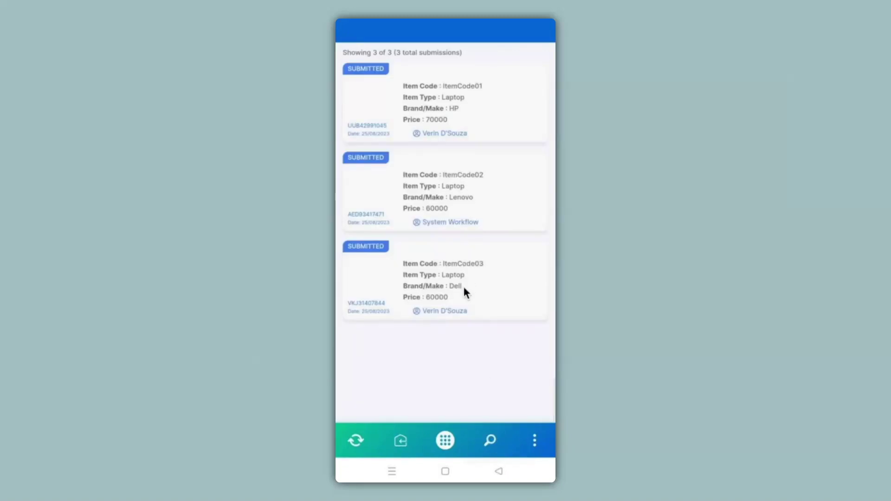
click(445, 119)
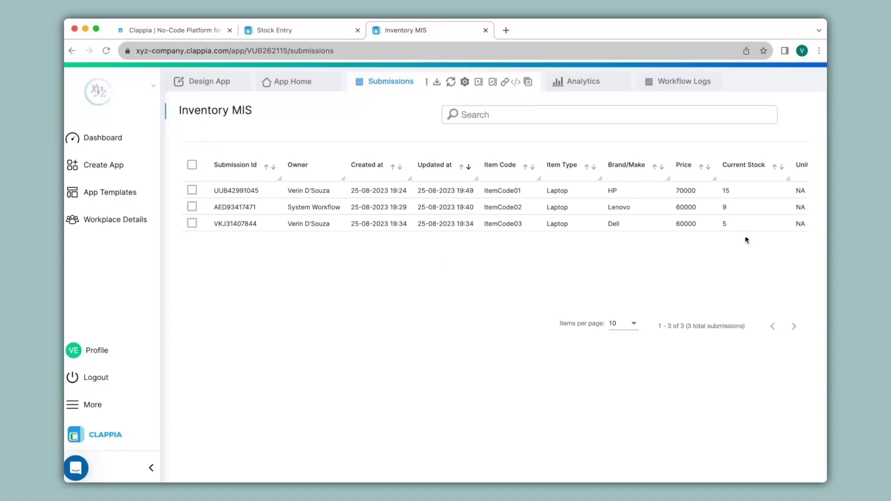
Step: Search App Templates for 'invent' and import the Inventory Management template
click(120, 198)
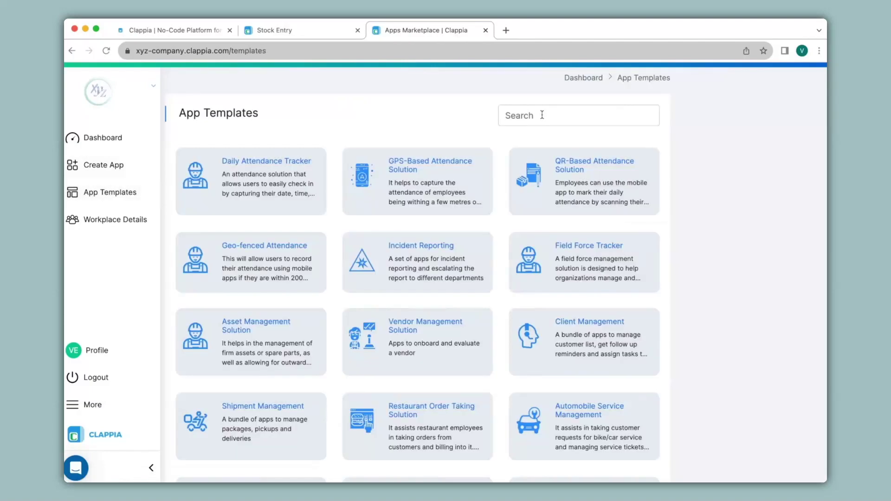
click(542, 114)
text(invent)
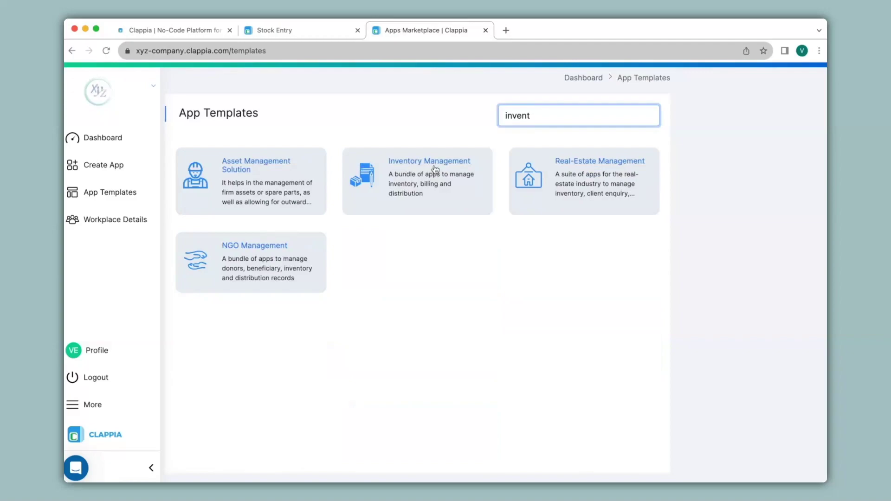
click(435, 170)
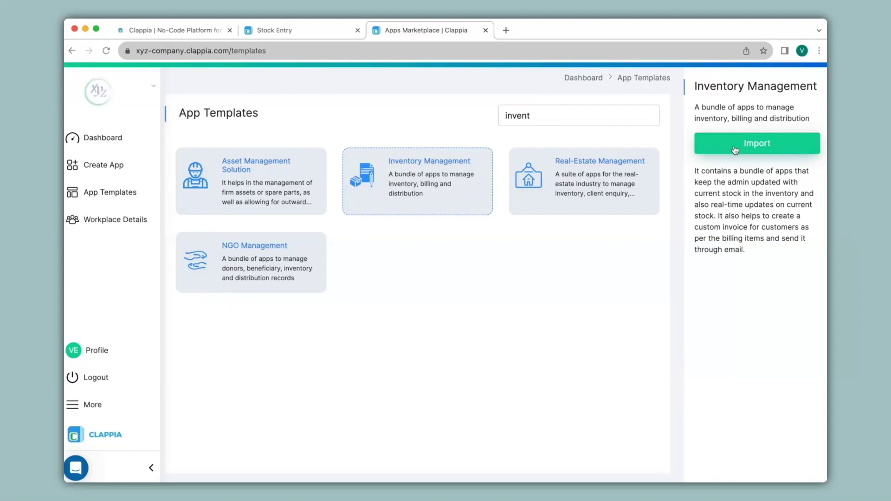
click(734, 149)
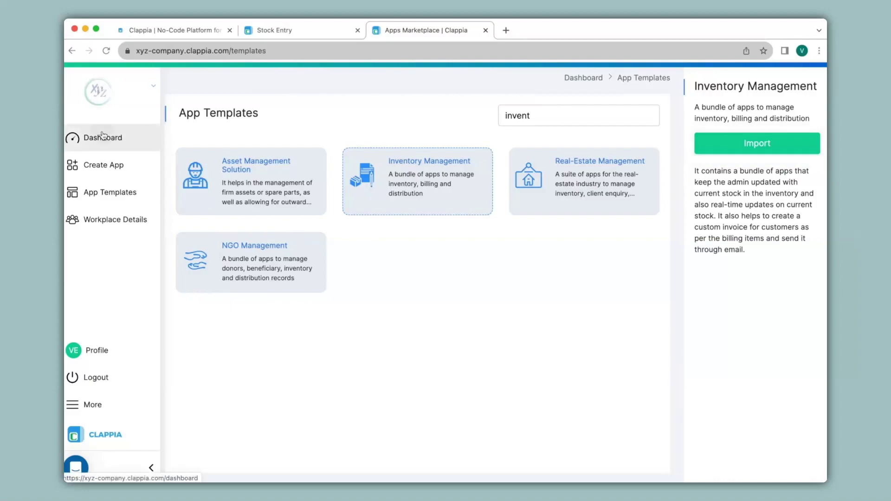